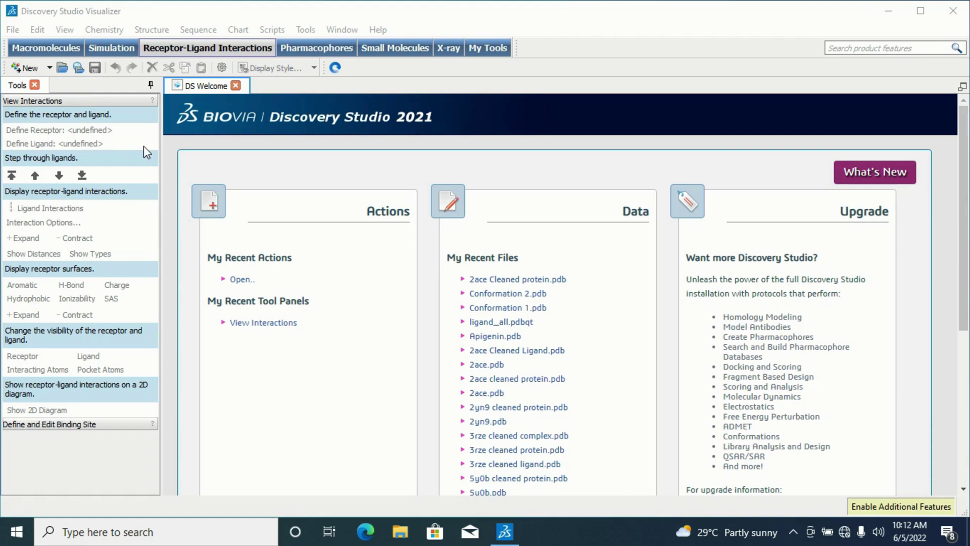
# Open ligand_all.pdbqt from Desktop > Docking tutorials with the All Files type filter.
pyautogui.click(13, 30)
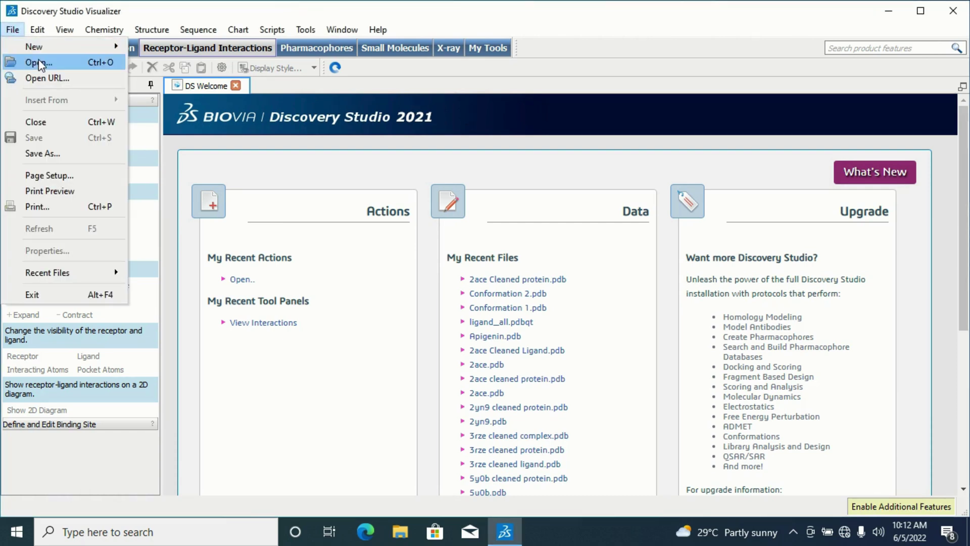
pyautogui.click(39, 63)
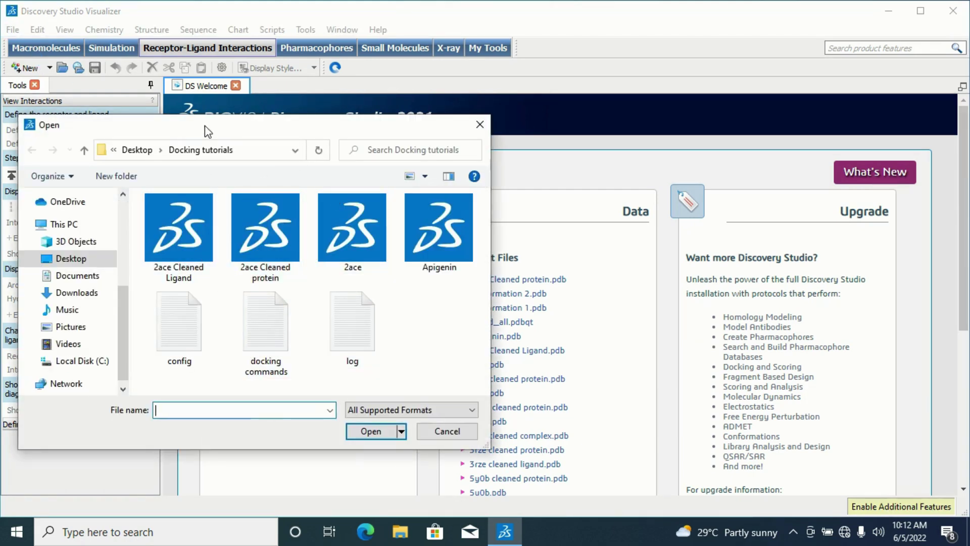
pyautogui.click(71, 264)
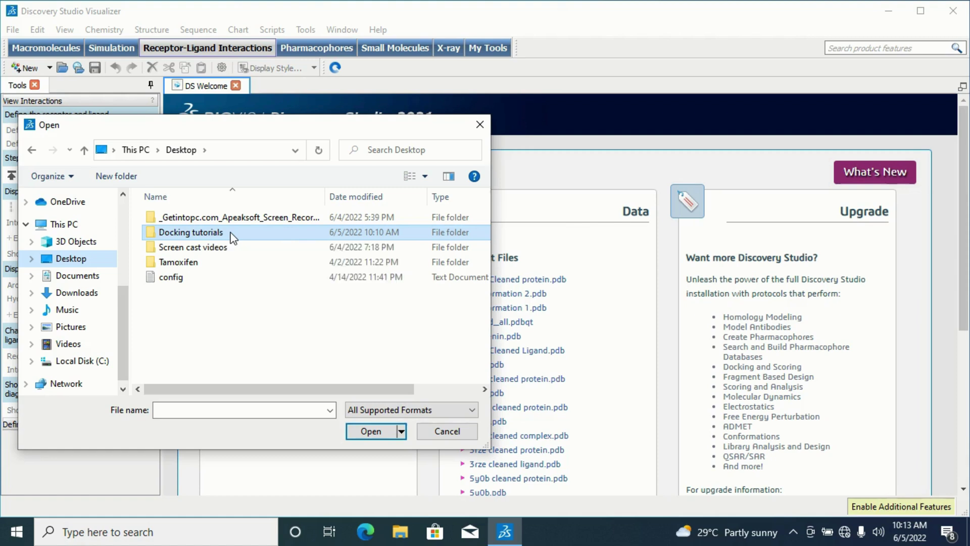
pyautogui.doubleClick(232, 235)
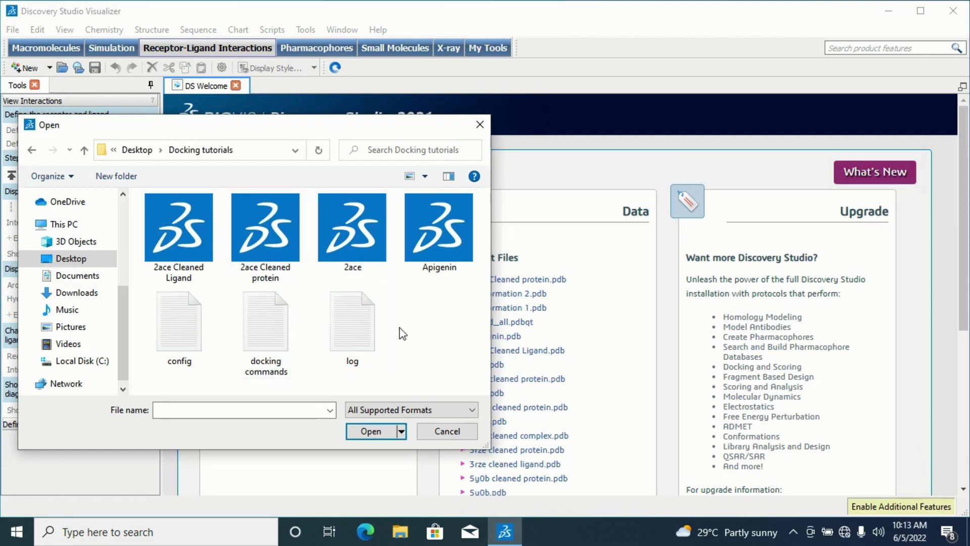
pyautogui.click(476, 413)
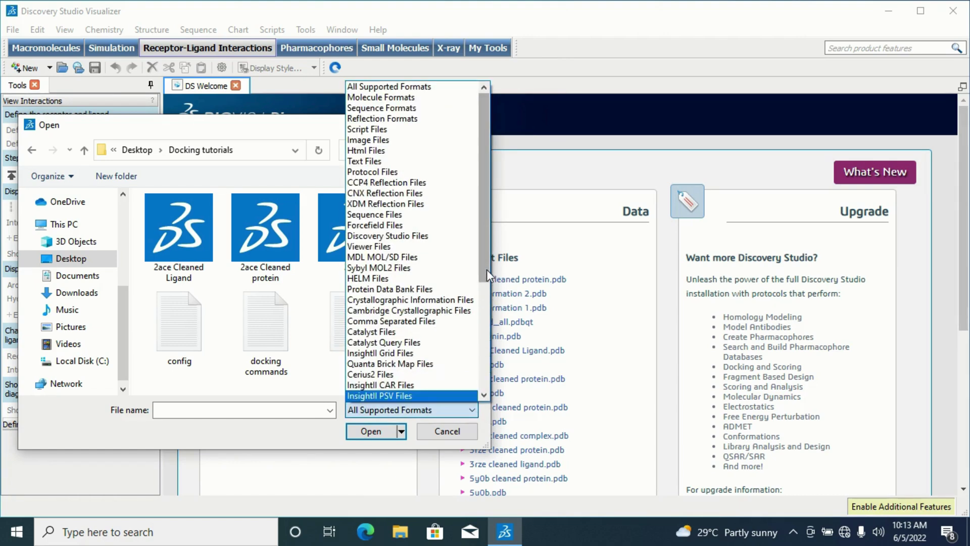
pyautogui.moveTo(486, 263); pyautogui.dragTo(486, 372)
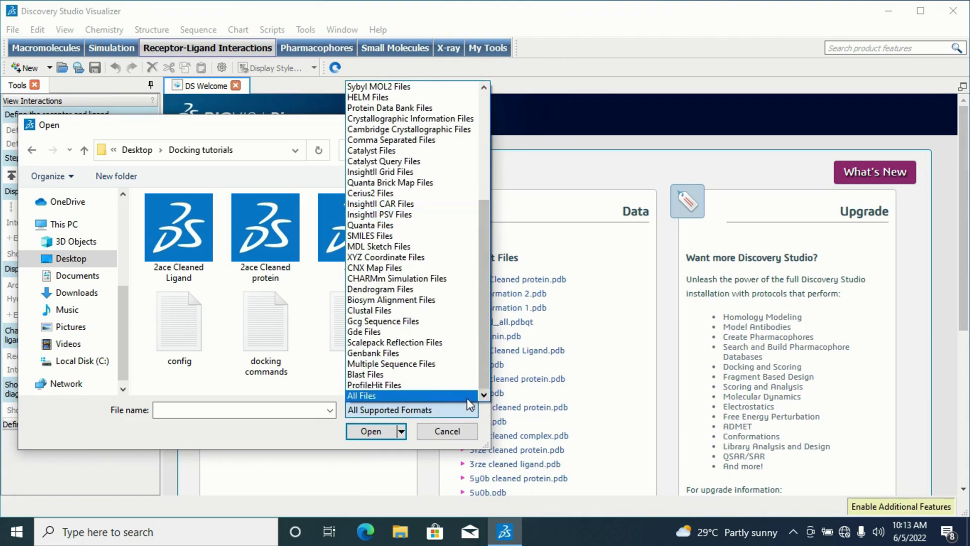
pyautogui.click(436, 396)
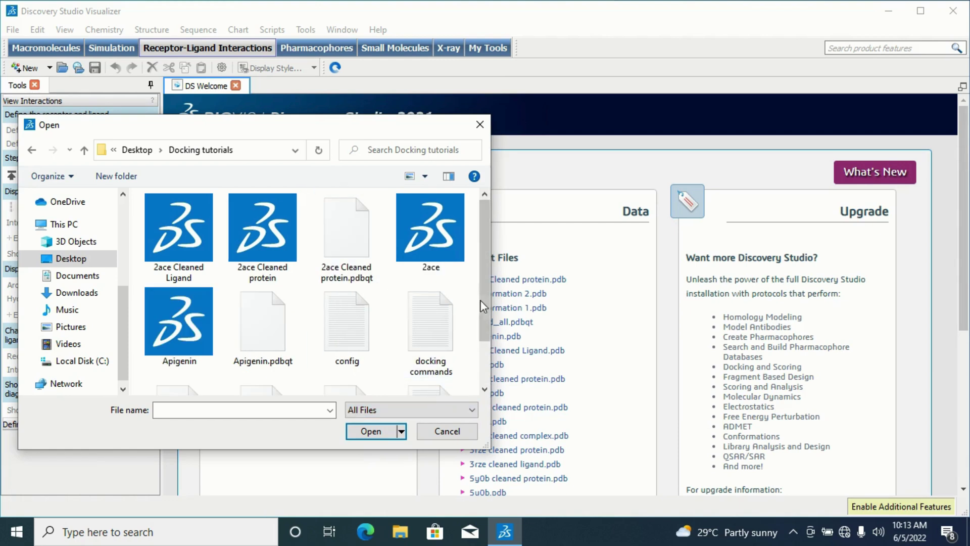
pyautogui.moveTo(487, 299); pyautogui.dragTo(485, 239)
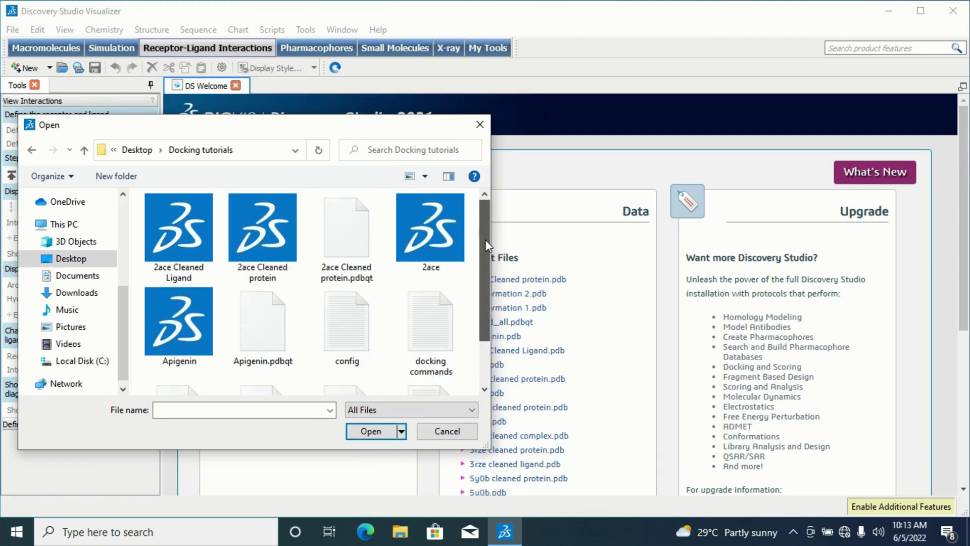
pyautogui.moveTo(485, 286); pyautogui.dragTo(492, 329)
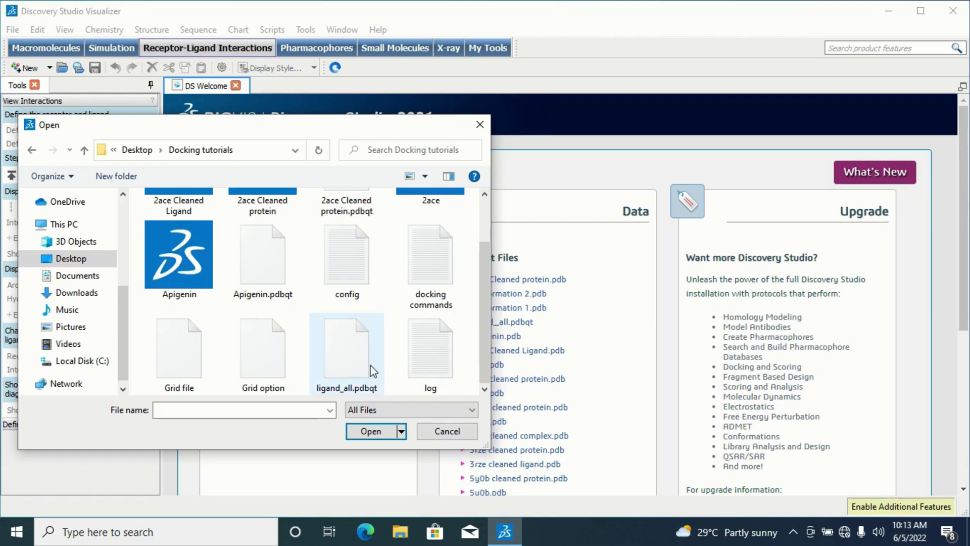
pyautogui.click(344, 357)
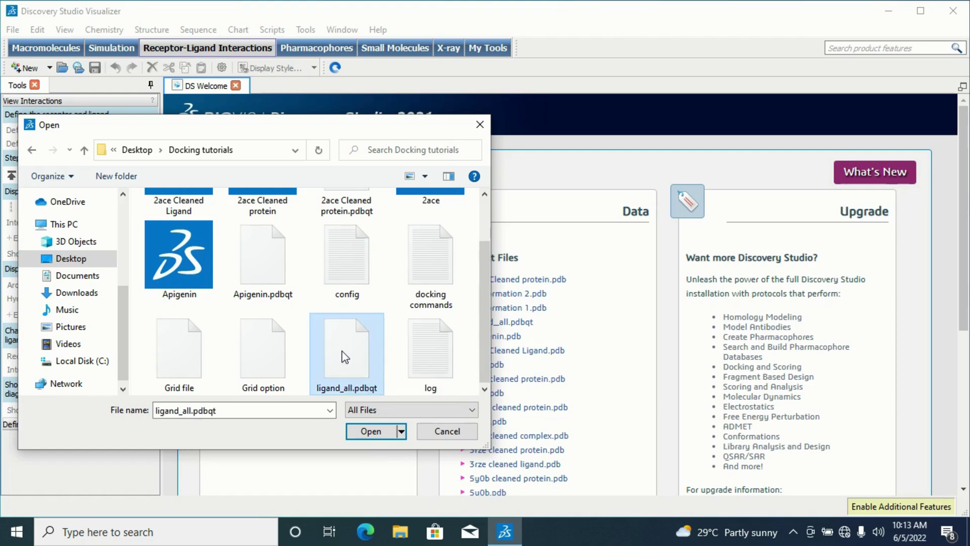
pyautogui.click(374, 435)
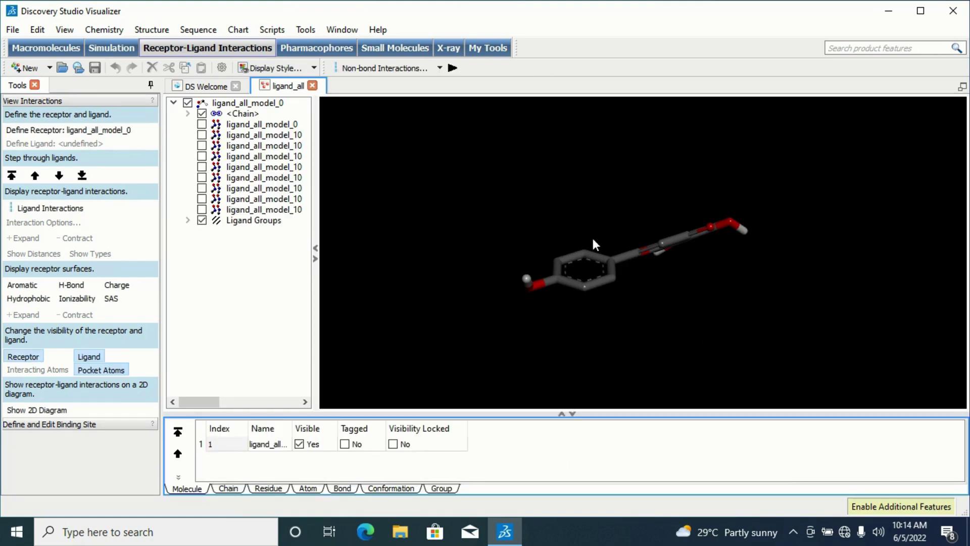
# Change the 3D view background colour to white.
pyautogui.rightClick(437, 146)
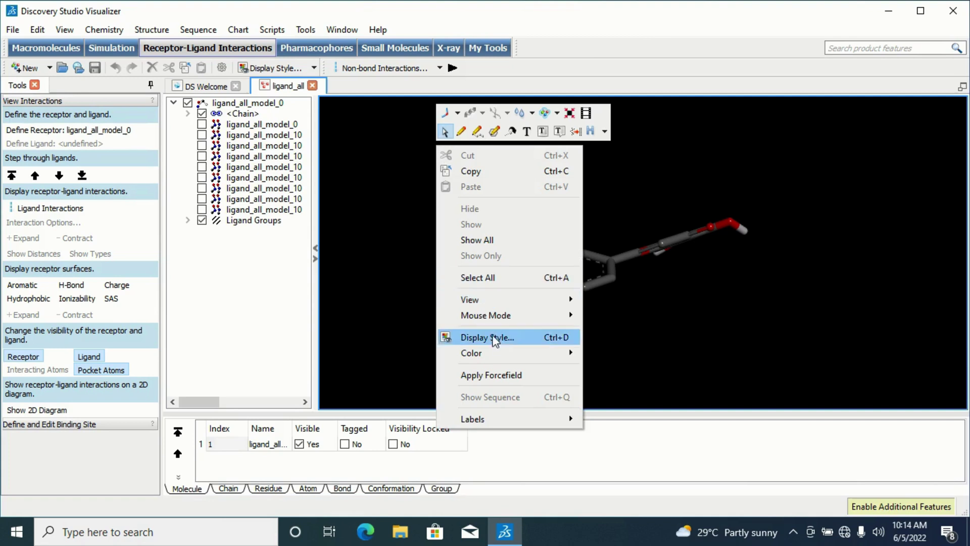
pyautogui.moveTo(514, 357)
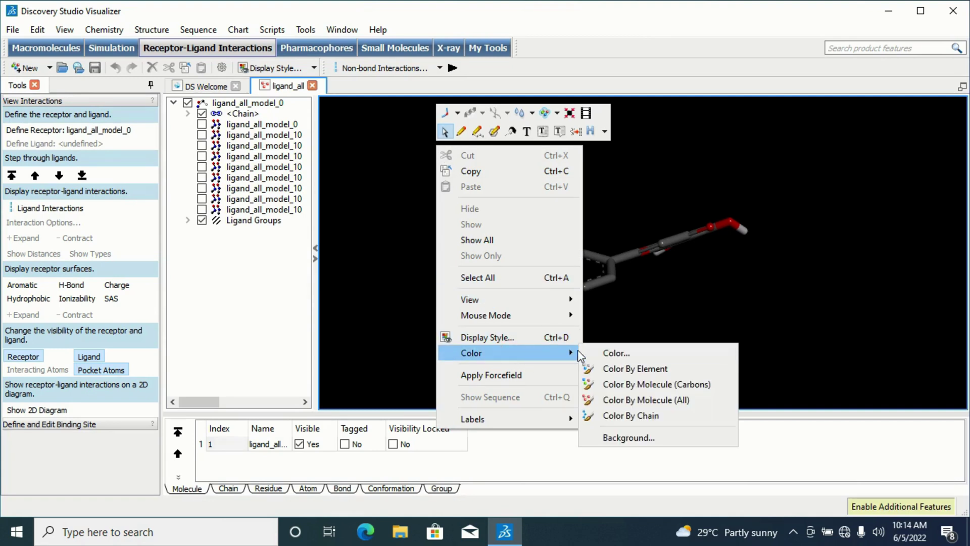
pyautogui.click(631, 437)
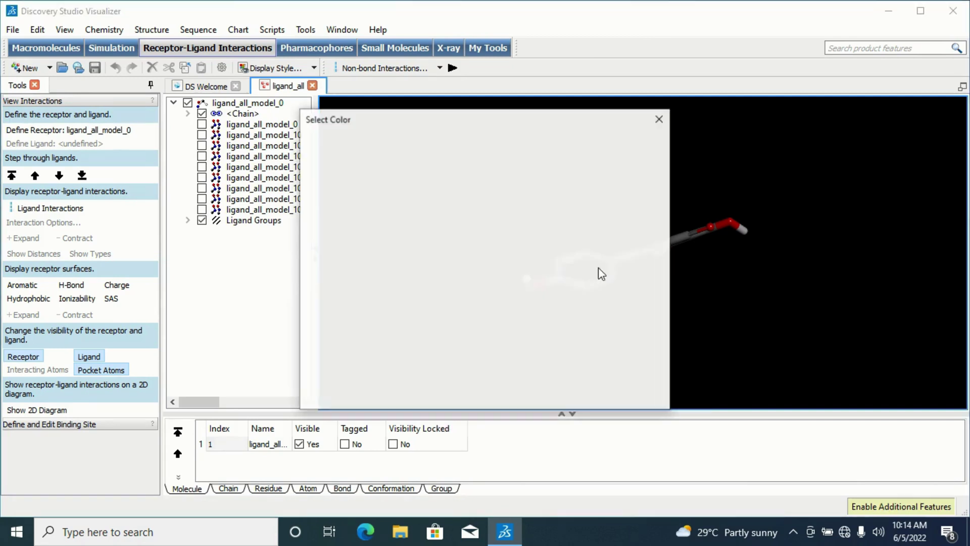
pyautogui.click(317, 331)
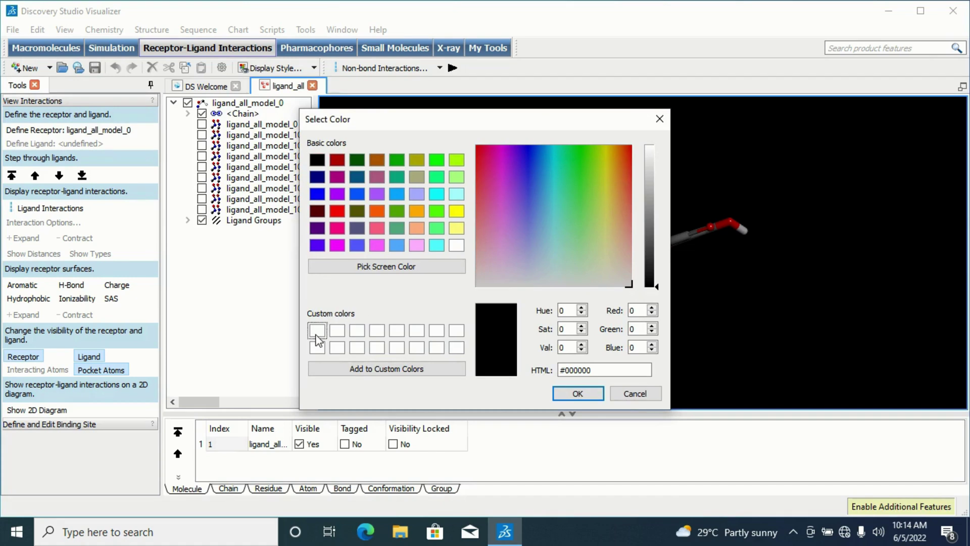
pyautogui.click(568, 398)
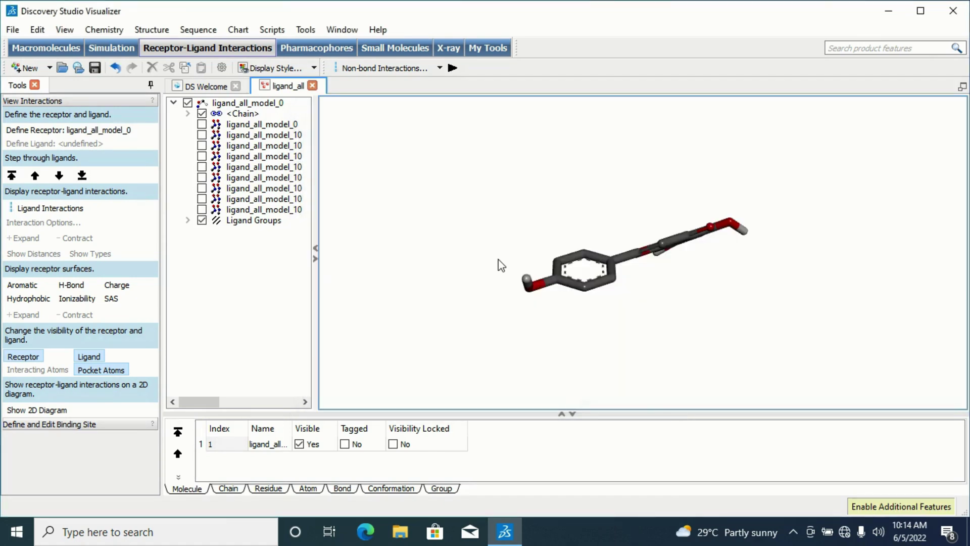
# Switch the mouse mode to Rotate and turn the ligand to a new orientation.
pyautogui.rightClick(498, 259)
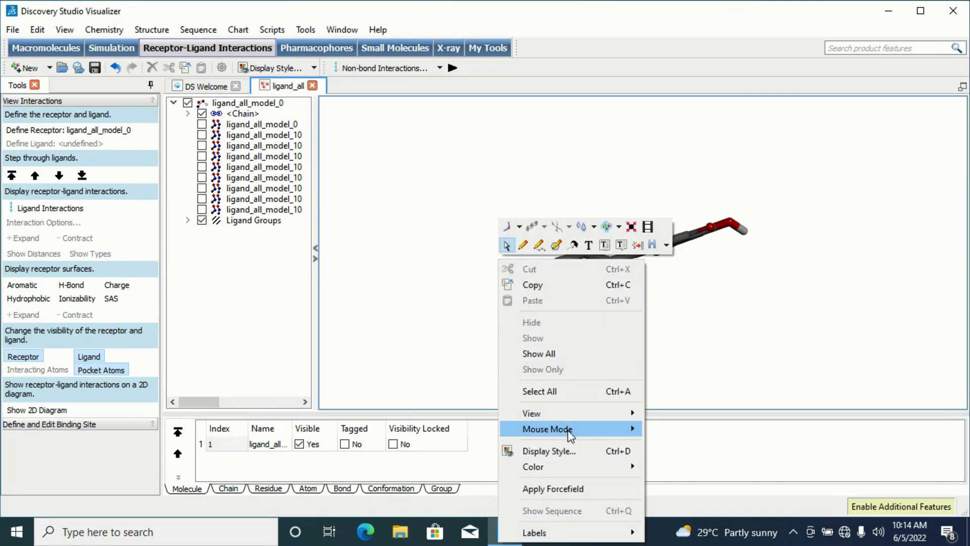
pyautogui.moveTo(612, 432)
pyautogui.click(689, 446)
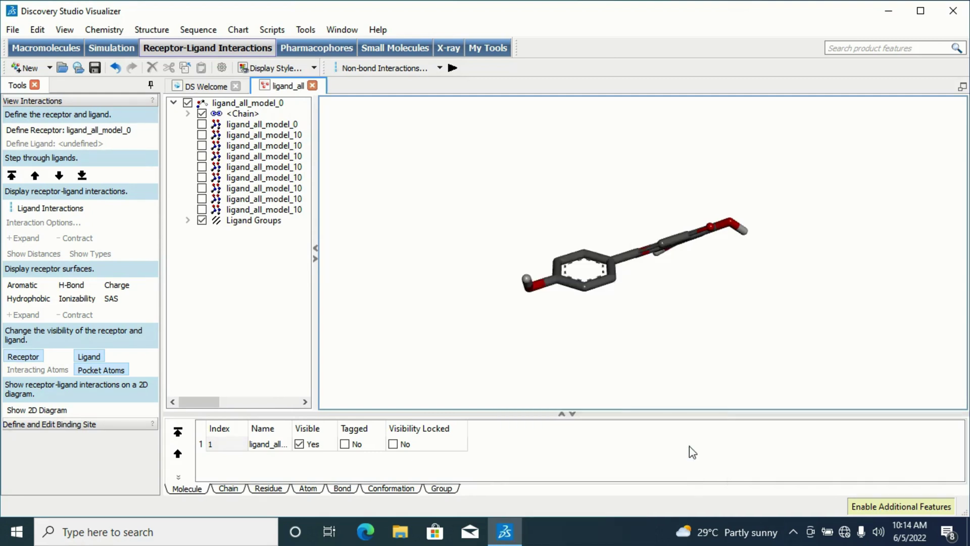
pyautogui.moveTo(554, 225); pyautogui.dragTo(584, 219)
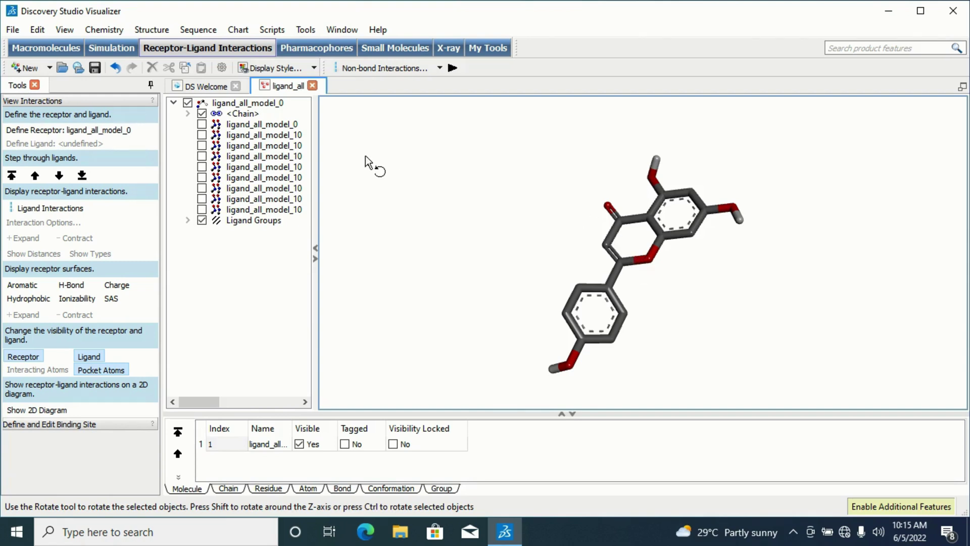
# Display each of the six docked poses in turn, ending back on ligand_all_model_0.
pyautogui.click(202, 124)
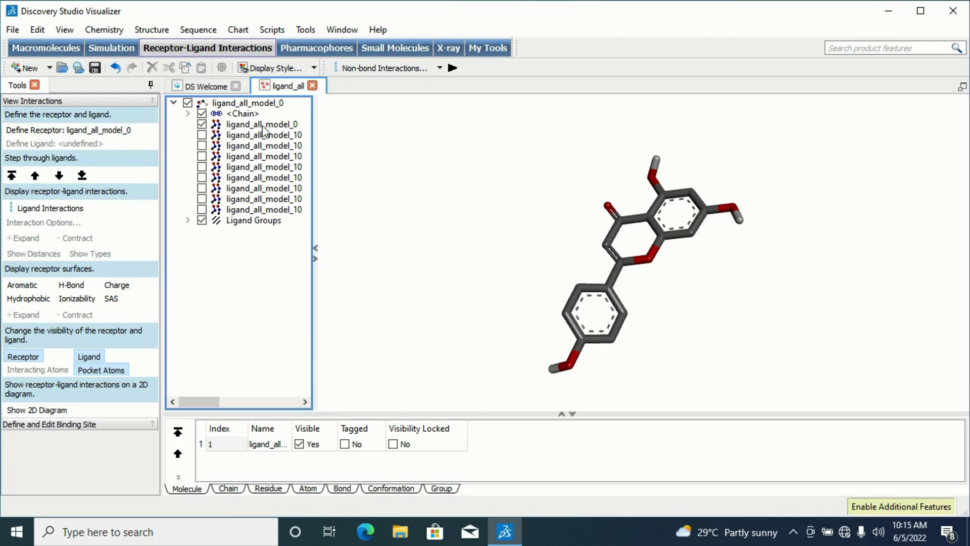
pyautogui.click(202, 135)
pyautogui.click(202, 146)
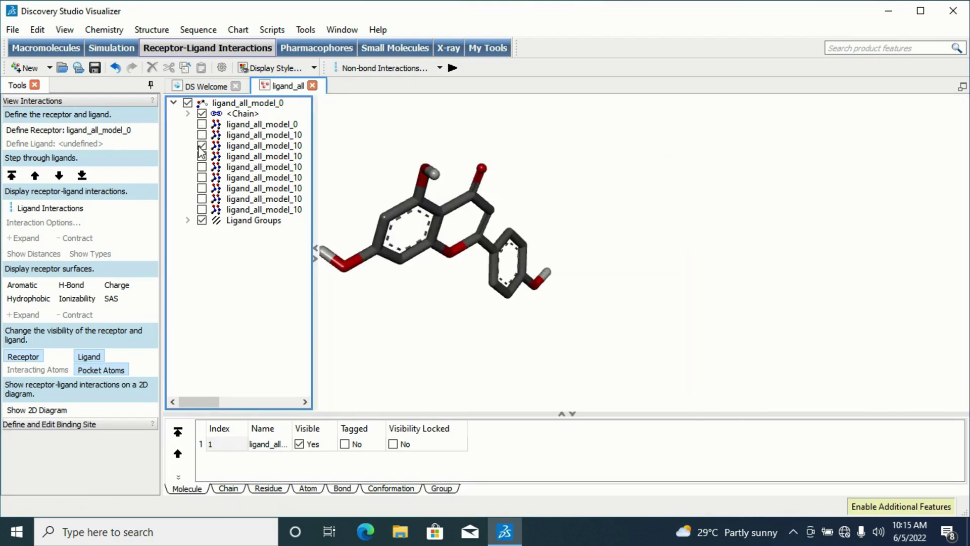
pyautogui.click(202, 156)
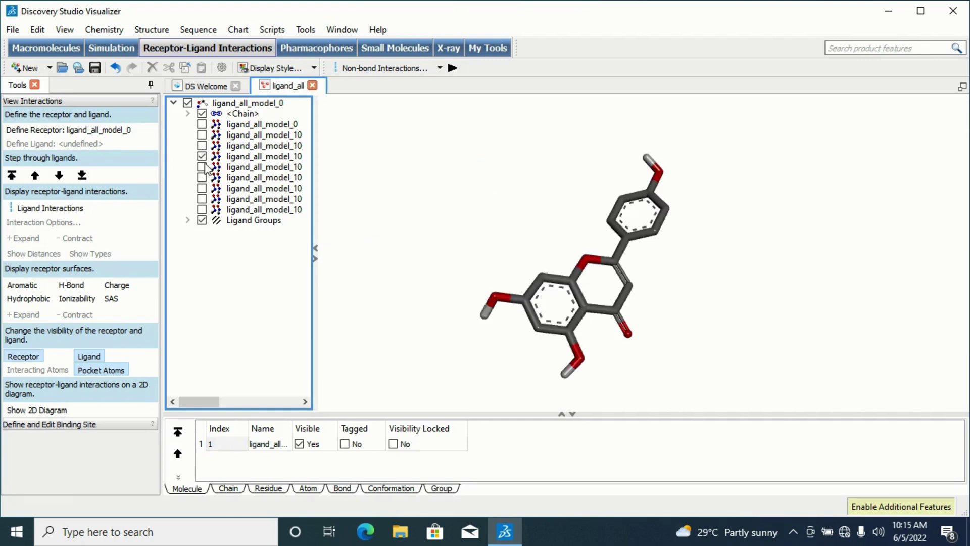
pyautogui.click(202, 166)
pyautogui.click(202, 178)
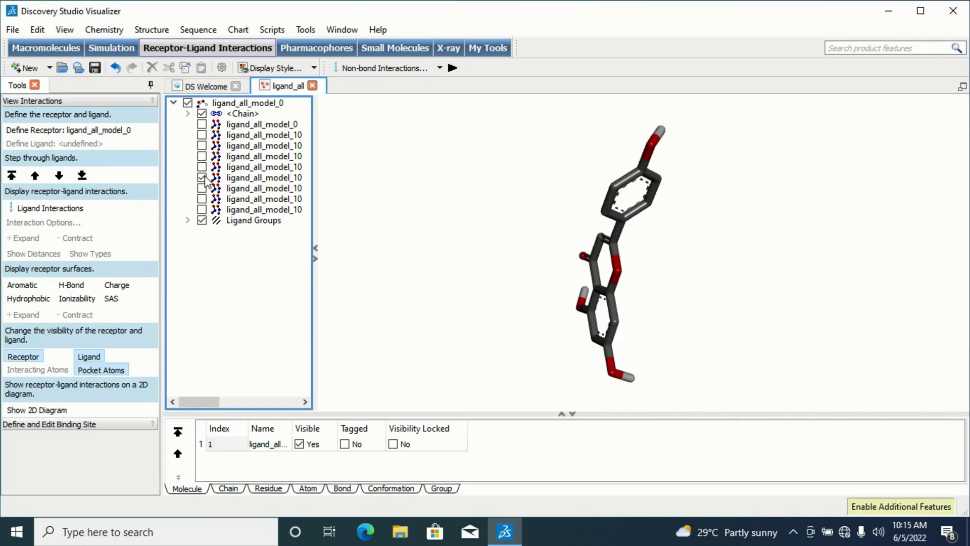
pyautogui.click(202, 124)
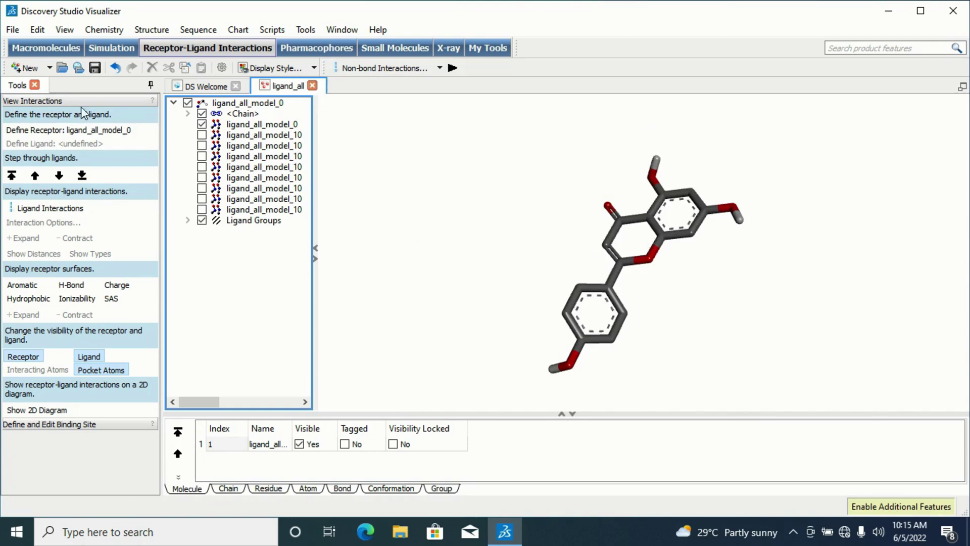
# Save the first conformation as Protein Data Bank file 'Conformatin 1'.
pyautogui.click(12, 30)
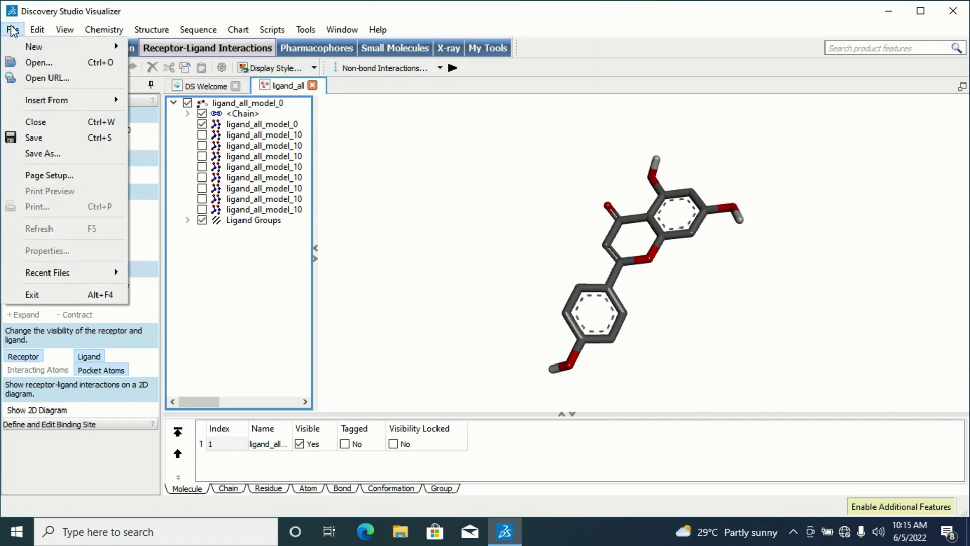
pyautogui.click(55, 153)
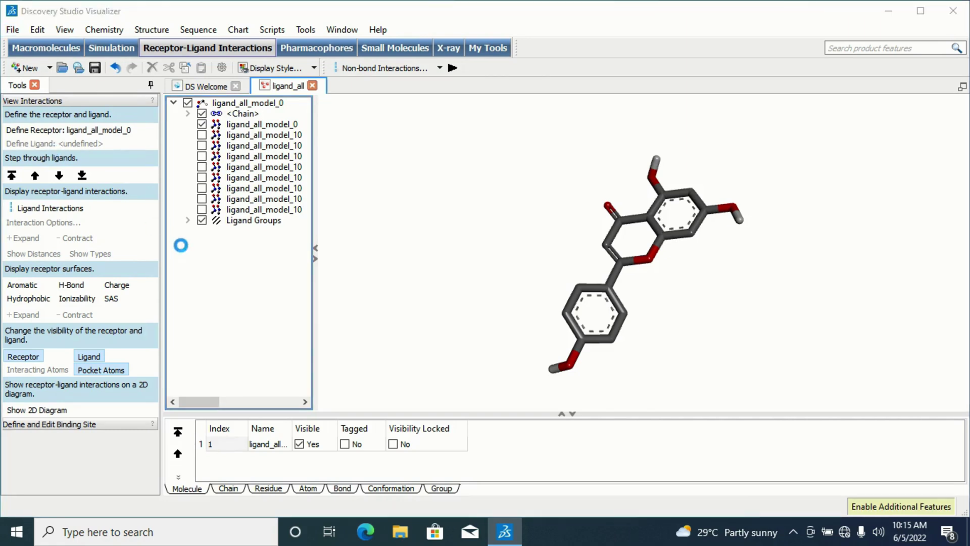
pyautogui.write('Conformatin 1')
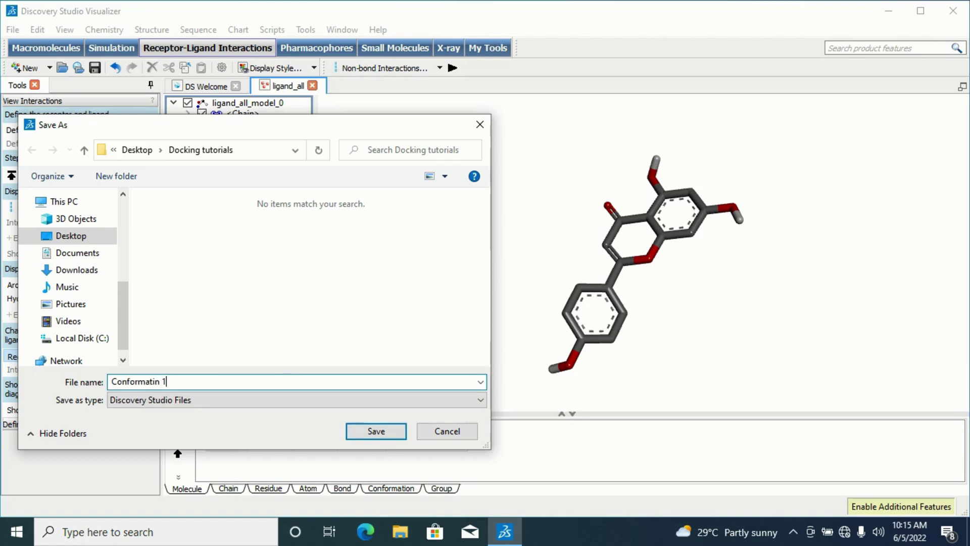
pyautogui.click(213, 402)
pyautogui.click(215, 404)
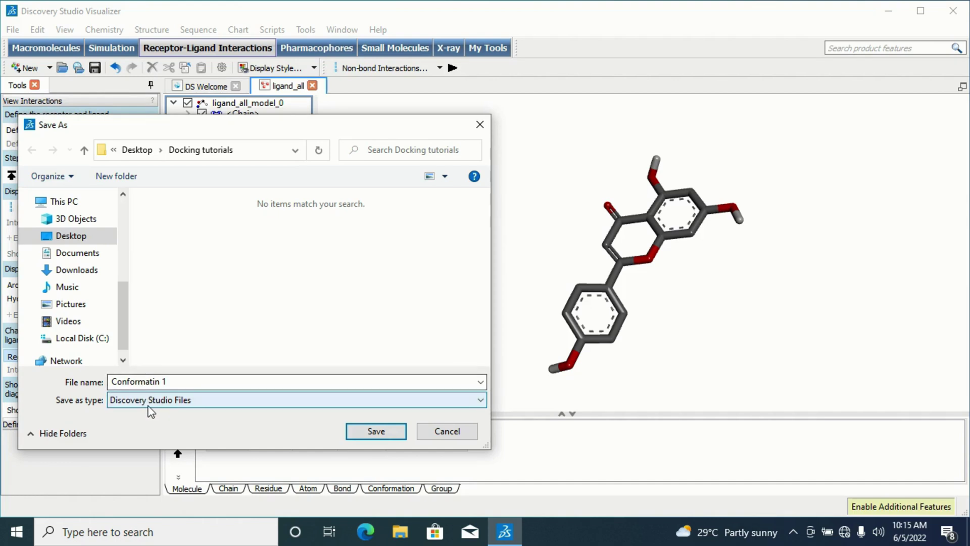
pyautogui.click(322, 403)
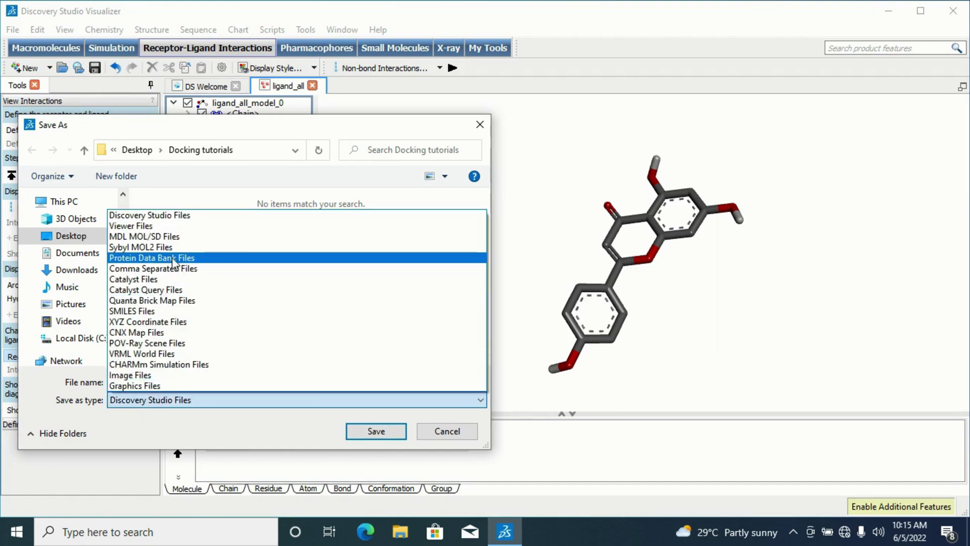
pyautogui.click(205, 262)
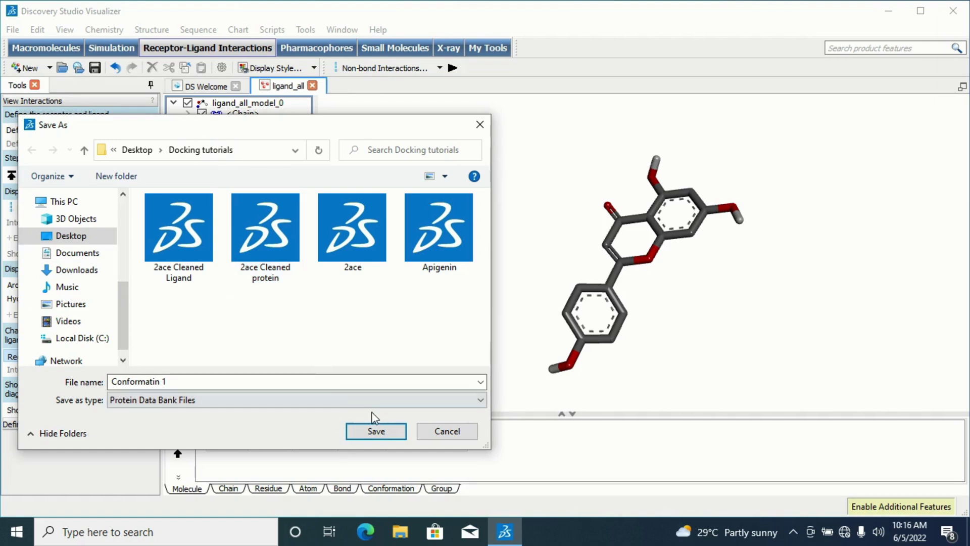
pyautogui.click(376, 432)
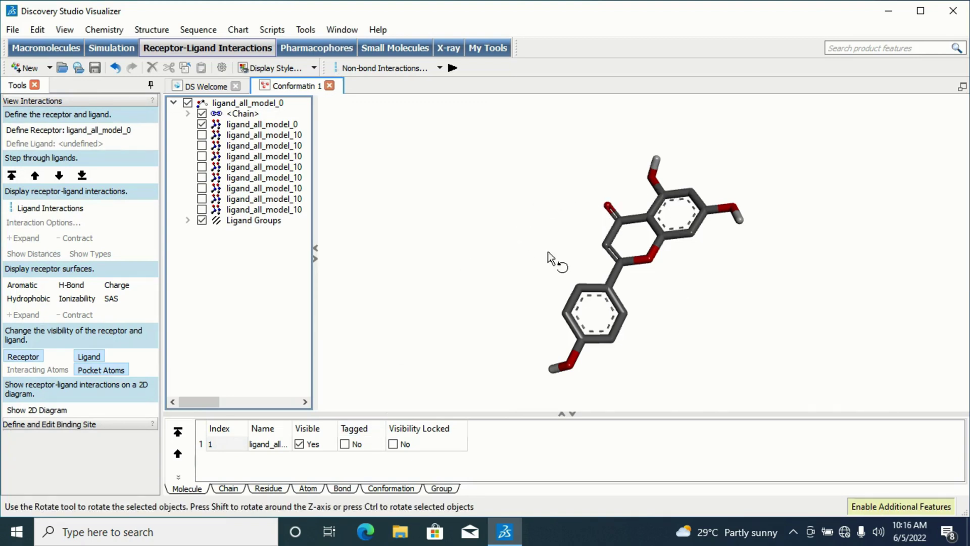
# Show the other docked pose, save it as PDB file 'Conformatin 2', and close it.
pyautogui.click(202, 135)
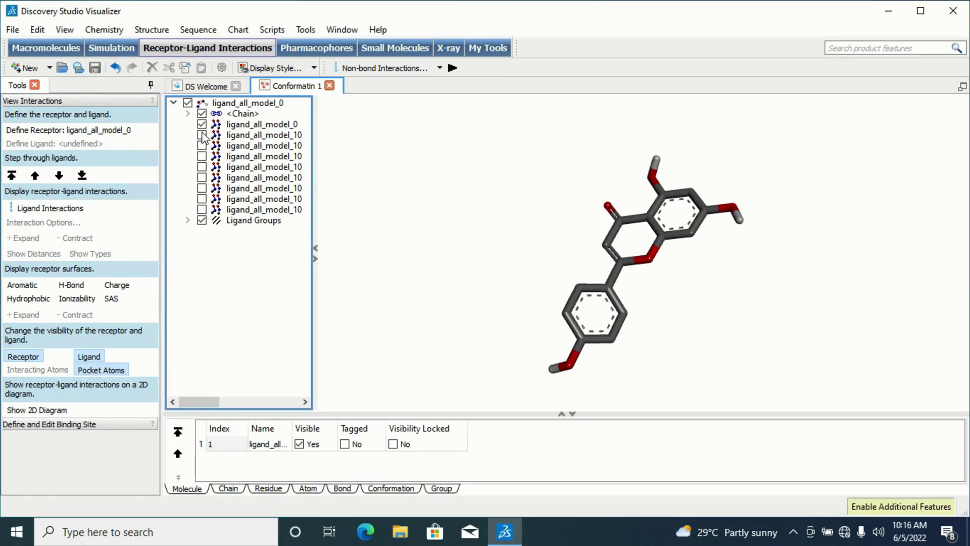
pyautogui.click(13, 31)
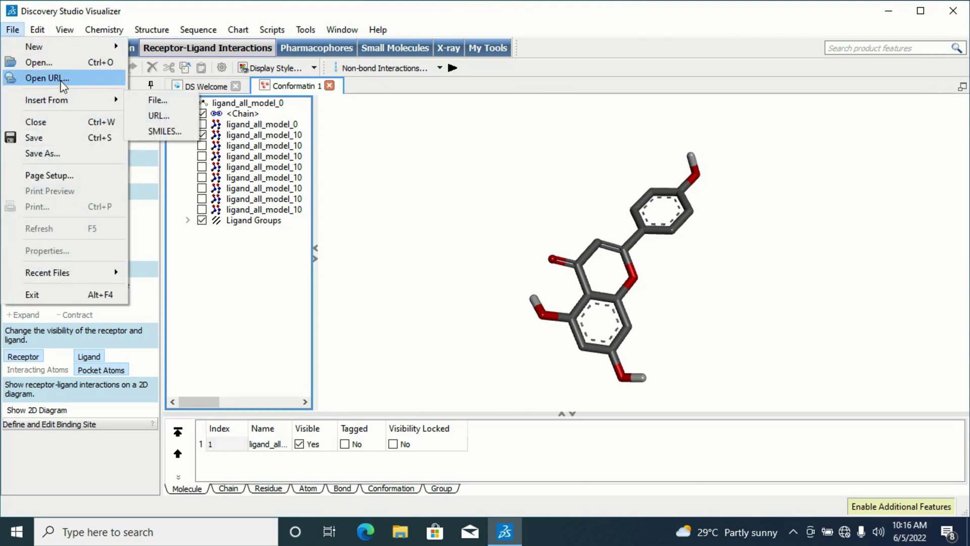
pyautogui.click(57, 160)
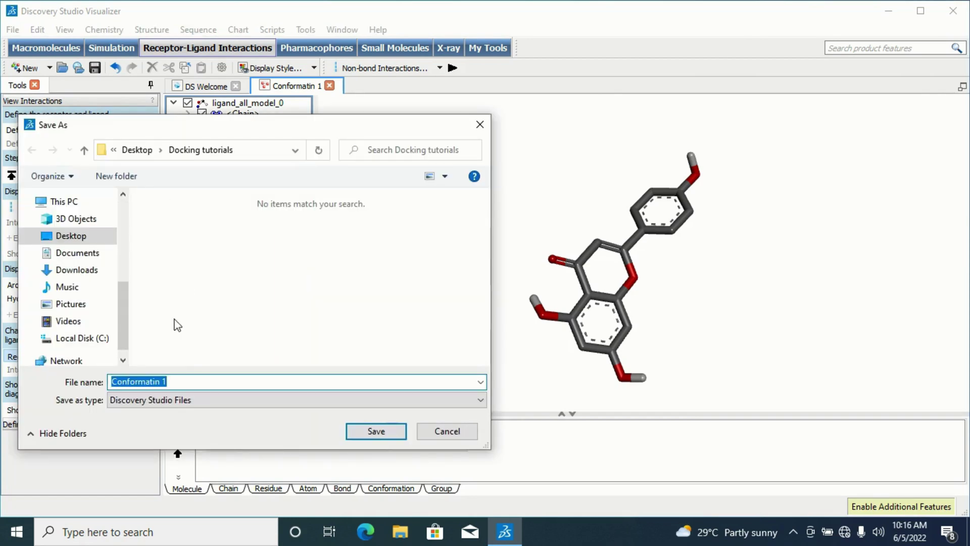
pyautogui.click(180, 380)
pyautogui.press('BackSpace')
pyautogui.write('2')
pyautogui.click(184, 400)
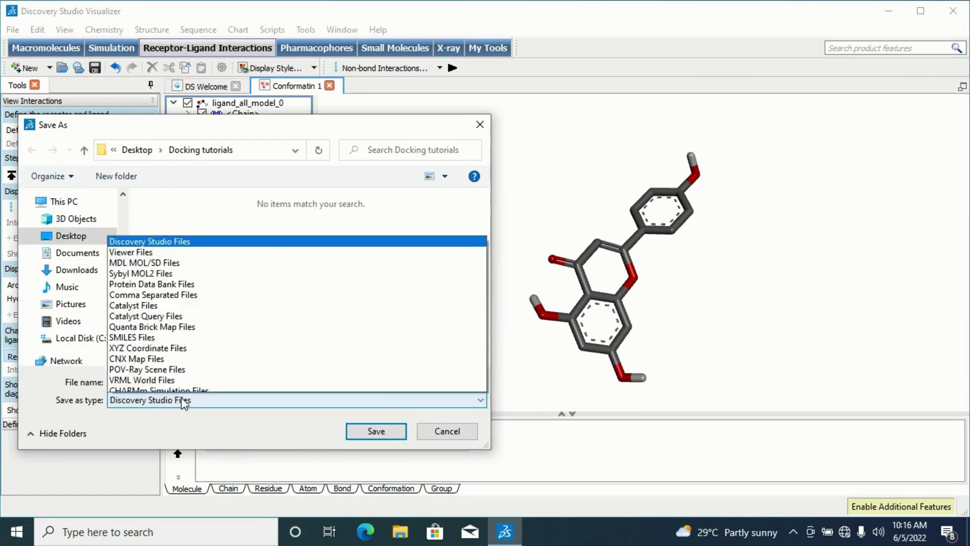
pyautogui.click(190, 261)
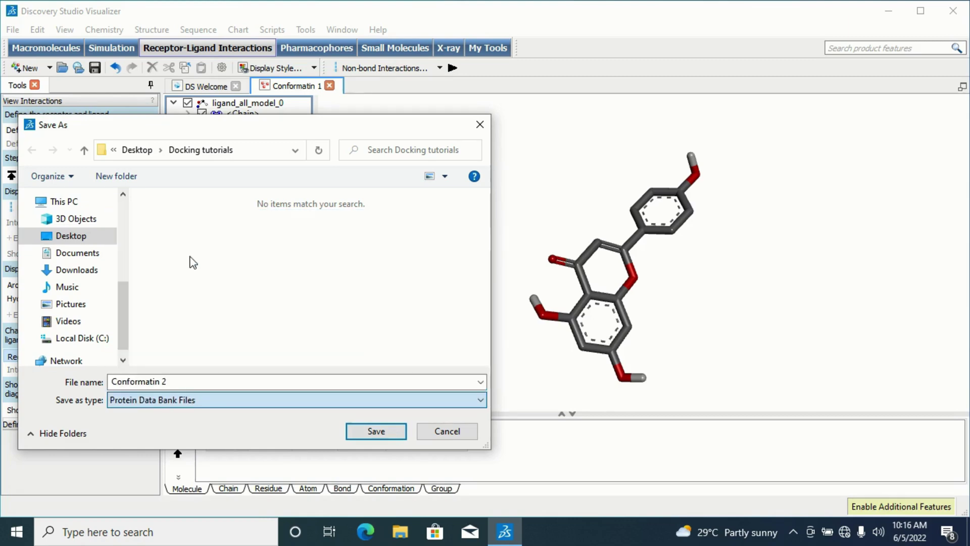
pyautogui.click(376, 431)
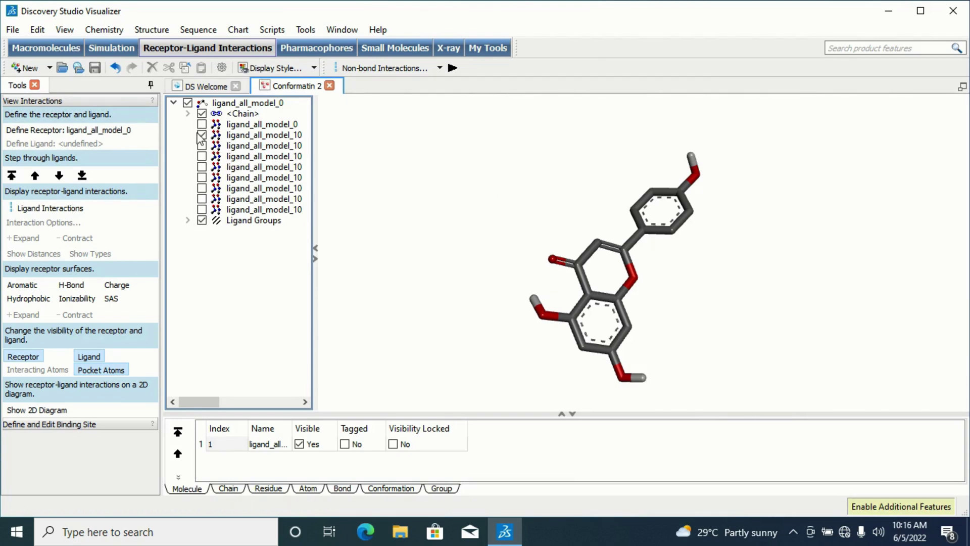
pyautogui.click(331, 86)
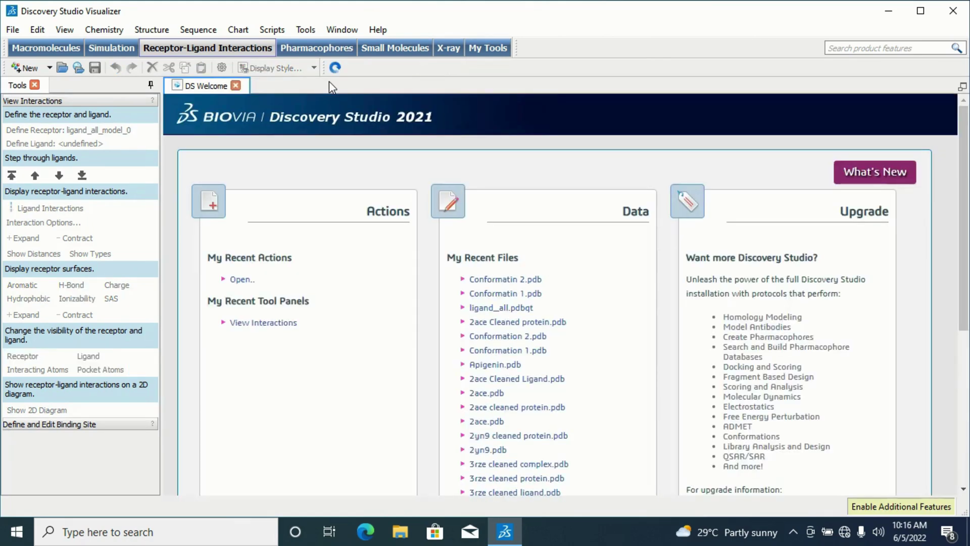
# Open the '2ace Cleaned protein' file using the All Files type filter.
pyautogui.click(12, 30)
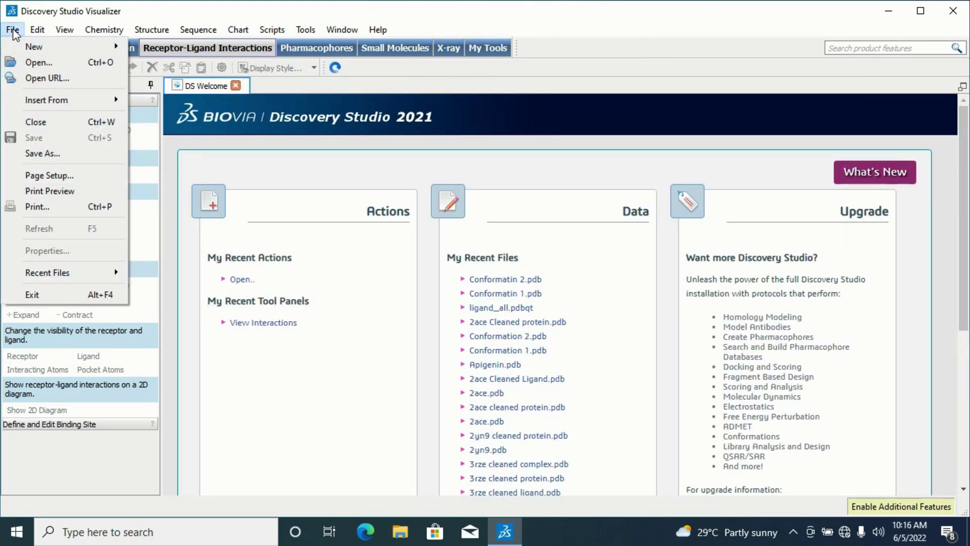
pyautogui.click(48, 63)
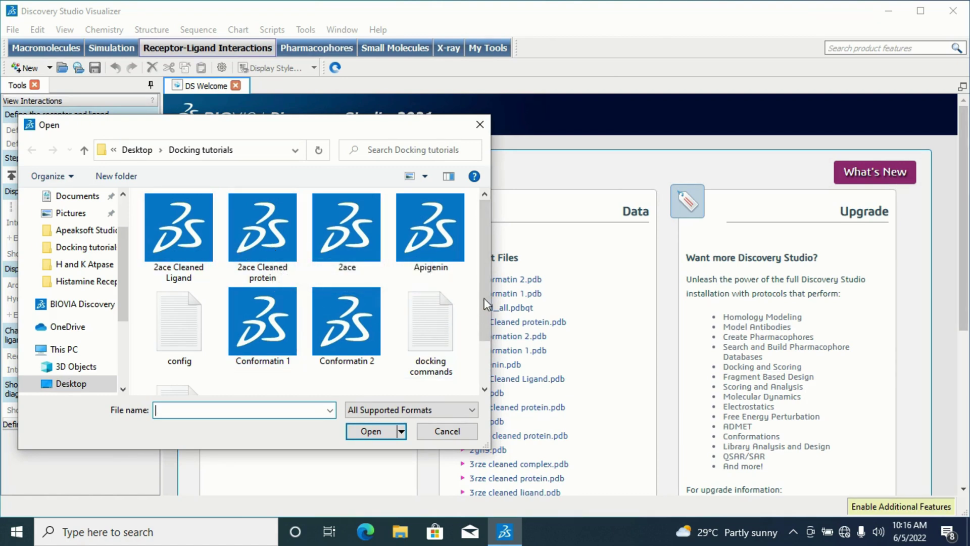
pyautogui.moveTo(489, 287); pyautogui.dragTo(486, 417)
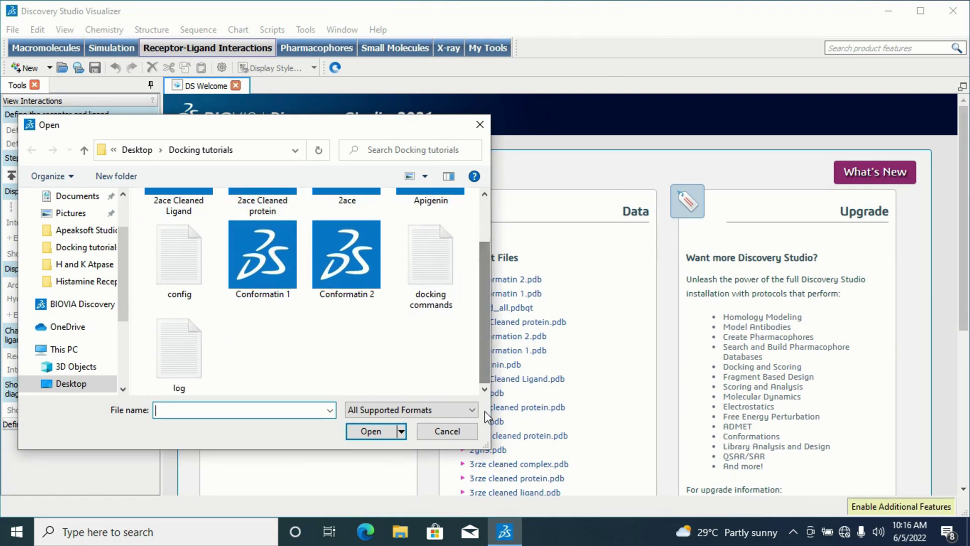
pyautogui.click(474, 410)
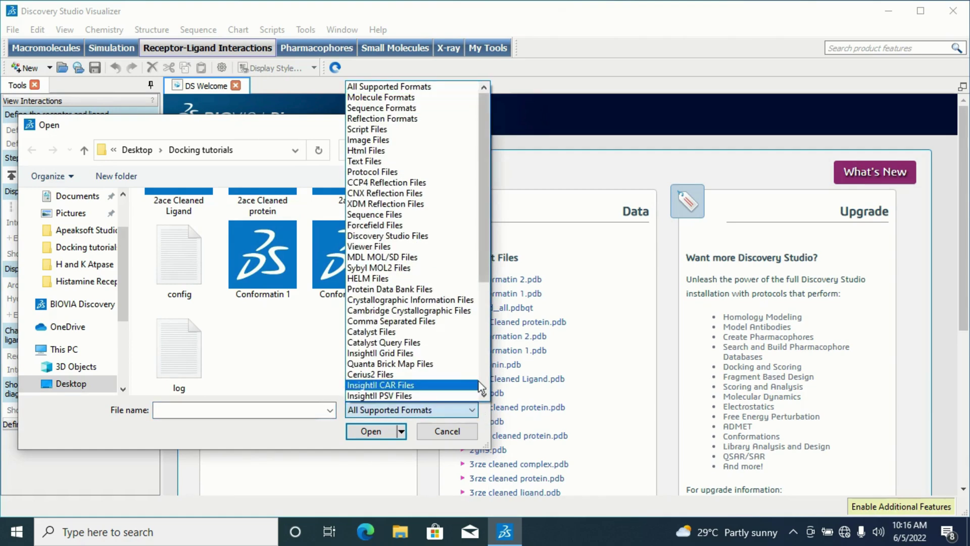
pyautogui.scroll(-6, 484, 388)
pyautogui.click(432, 396)
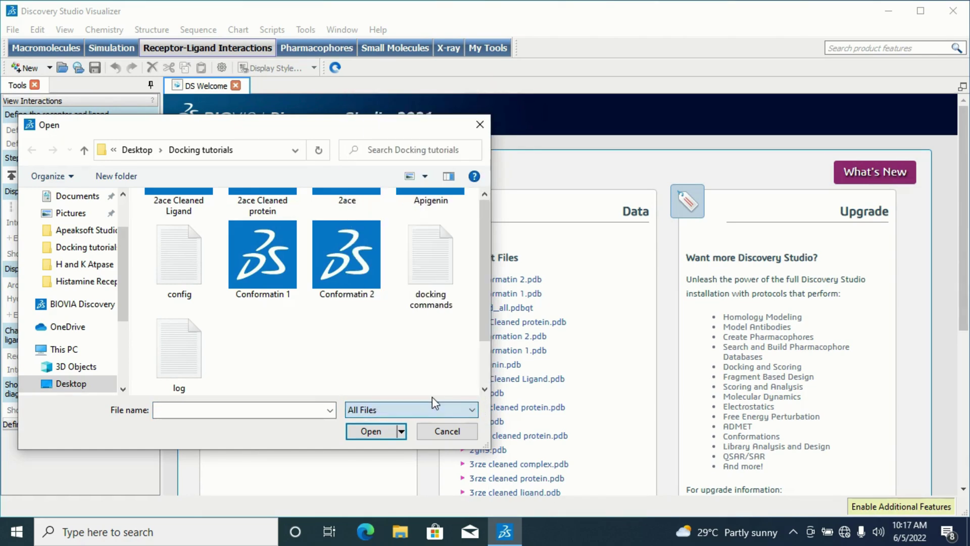
pyautogui.moveTo(485, 290)
pyautogui.mouseDown()
pyautogui.moveTo(488, 376)
pyautogui.moveTo(486, 280)
pyautogui.mouseUp()
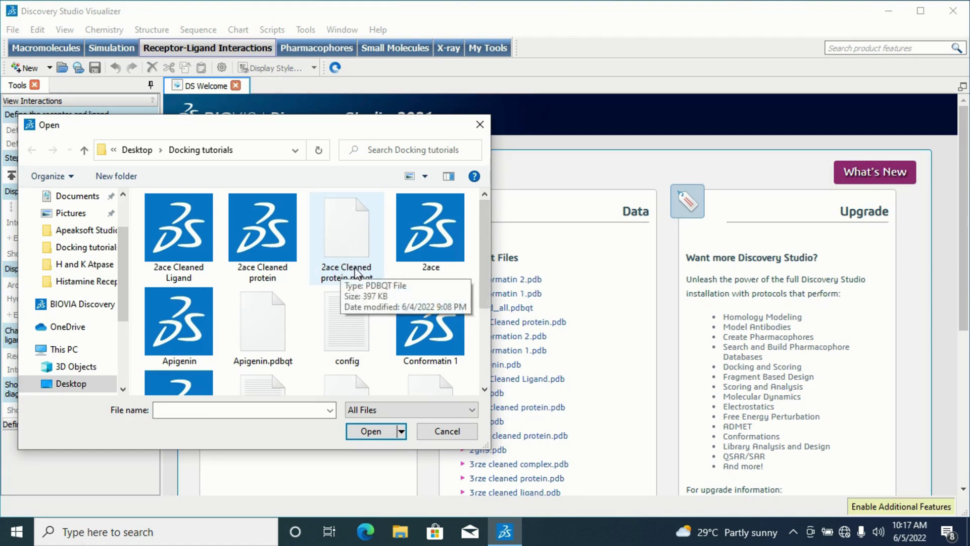
pyautogui.click(263, 264)
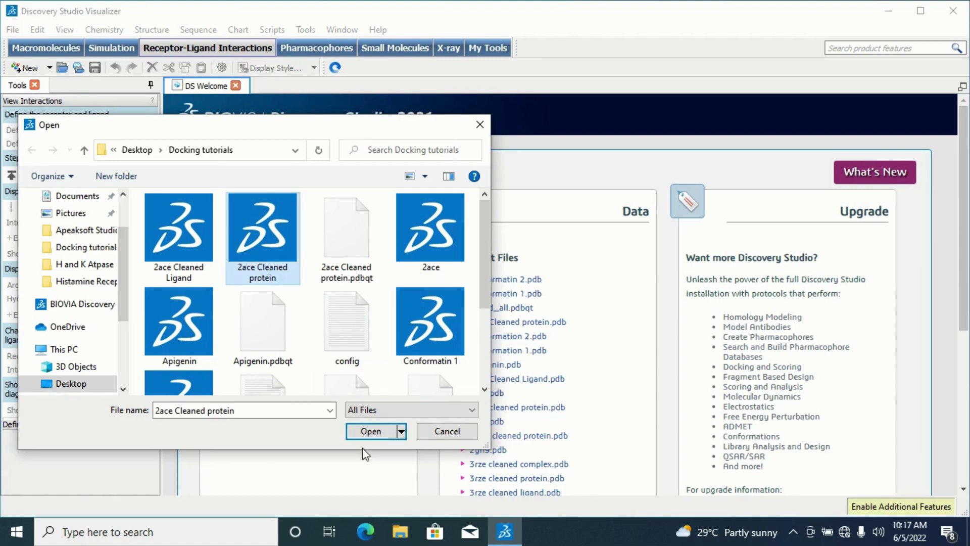
pyautogui.click(366, 433)
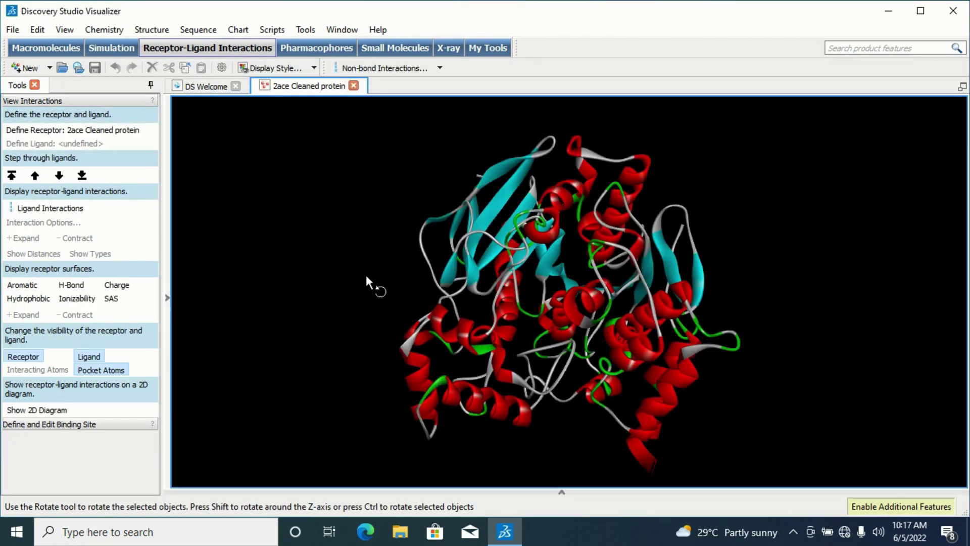
pyautogui.moveTo(364, 272); pyautogui.dragTo(463, 238)
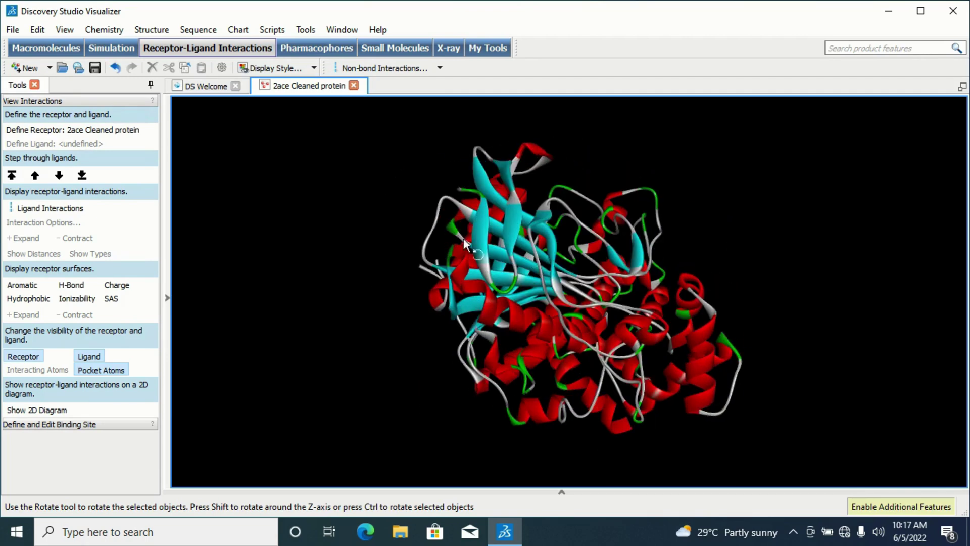
# Make the protein view background white and rotate the ribbon to face front.
pyautogui.rightClick(369, 178)
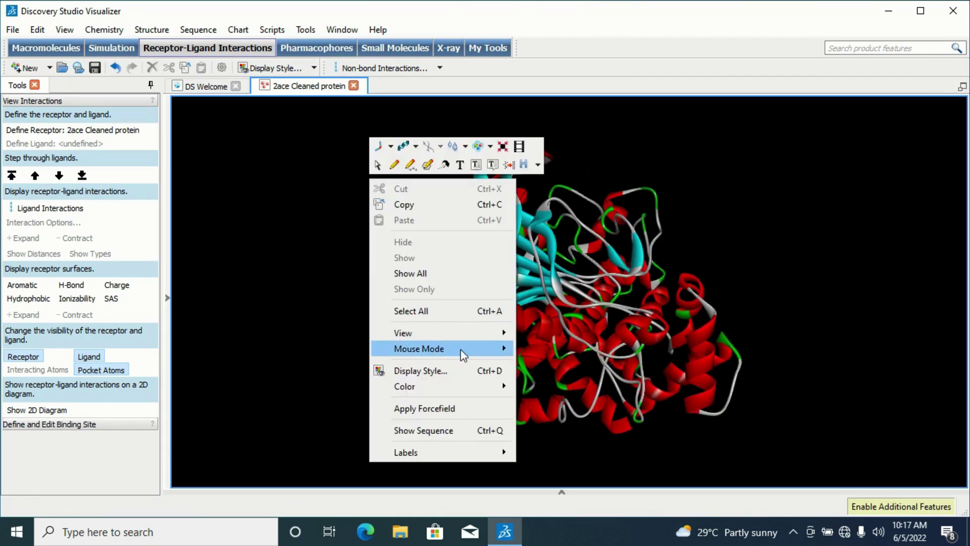
pyautogui.moveTo(490, 387)
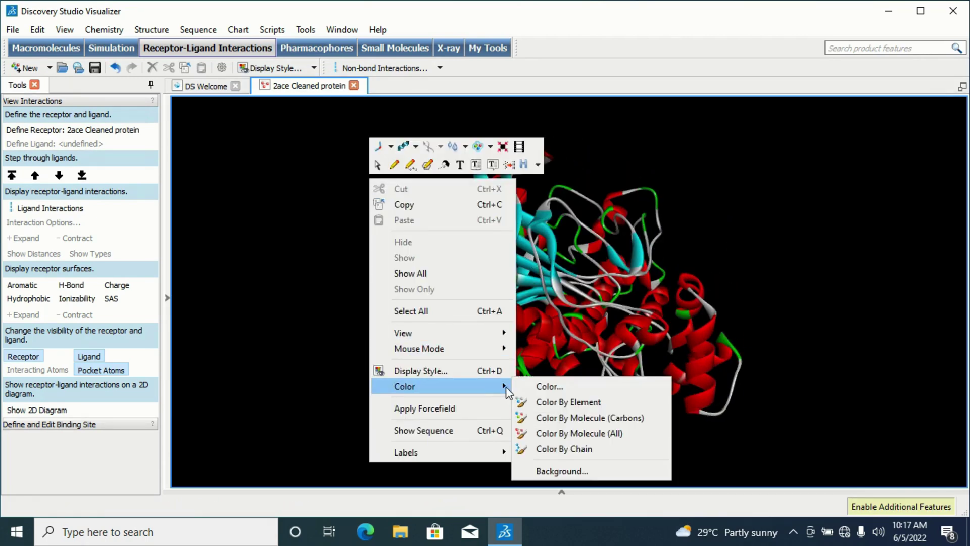
pyautogui.click(583, 470)
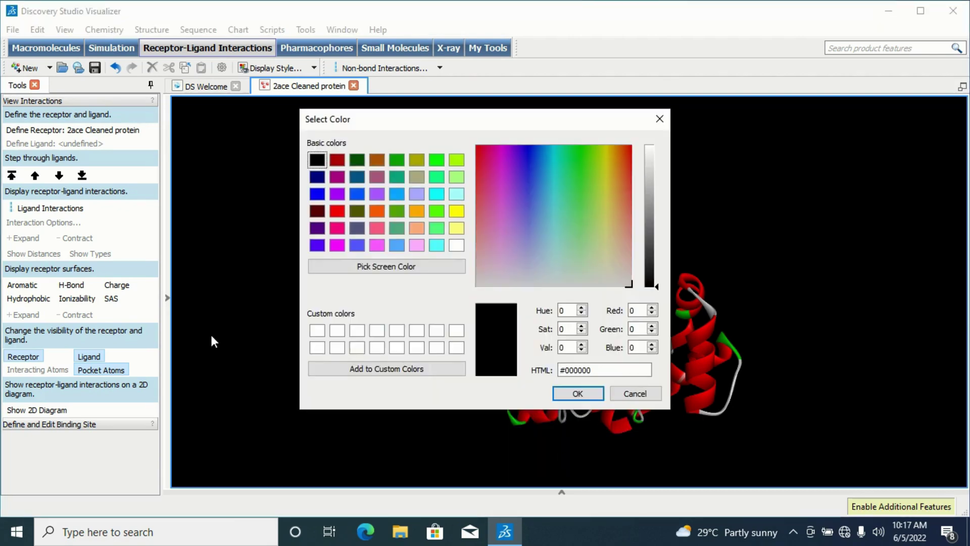
pyautogui.click(319, 333)
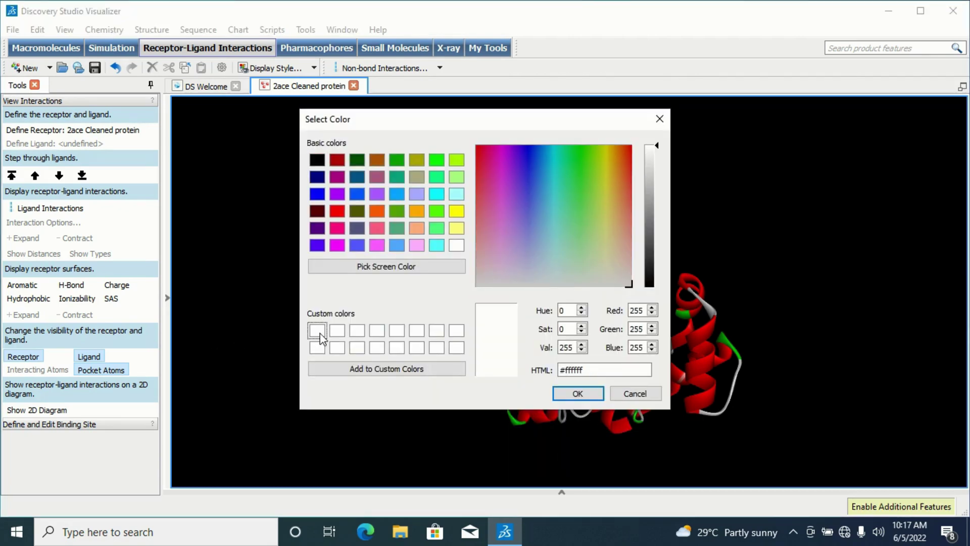
pyautogui.click(587, 396)
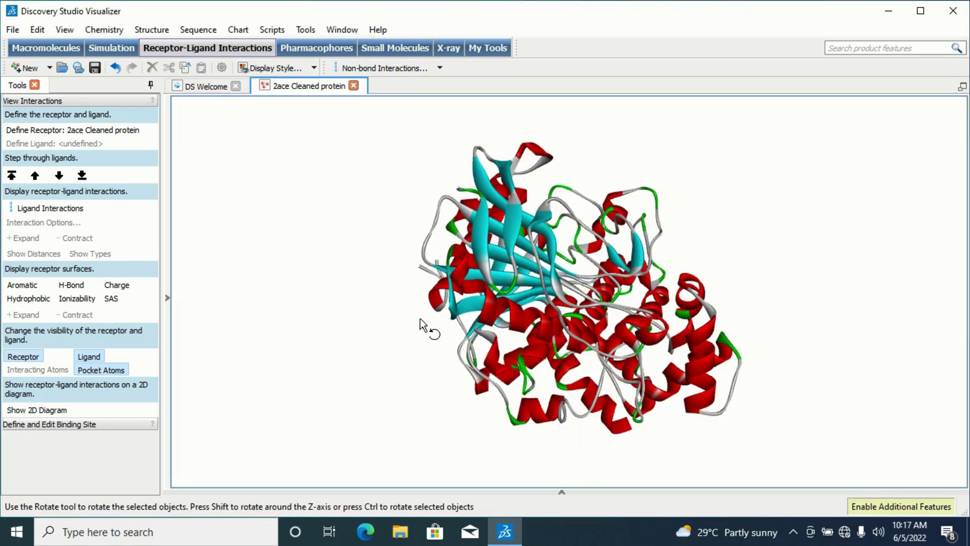
pyautogui.moveTo(431, 319); pyautogui.dragTo(391, 292)
pyautogui.moveTo(585, 255); pyautogui.dragTo(504, 206)
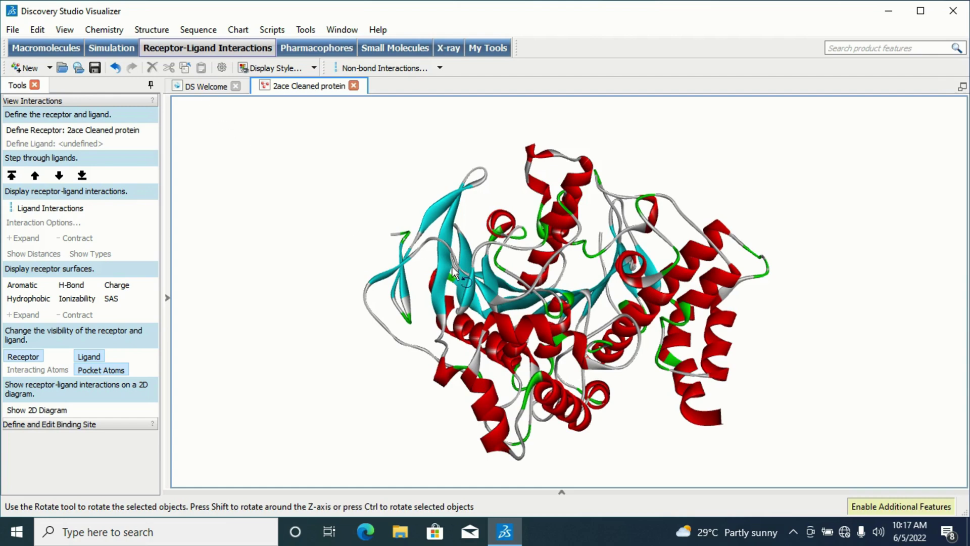
pyautogui.moveTo(627, 294); pyautogui.dragTo(601, 277)
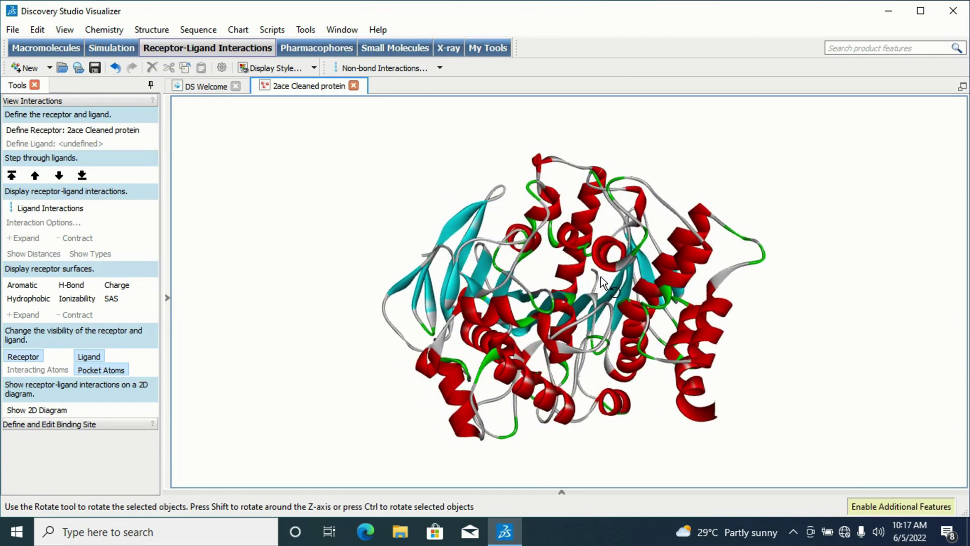
# Insert the Conformatin 1 file into the 2ace Cleaned protein window.
pyautogui.click(13, 30)
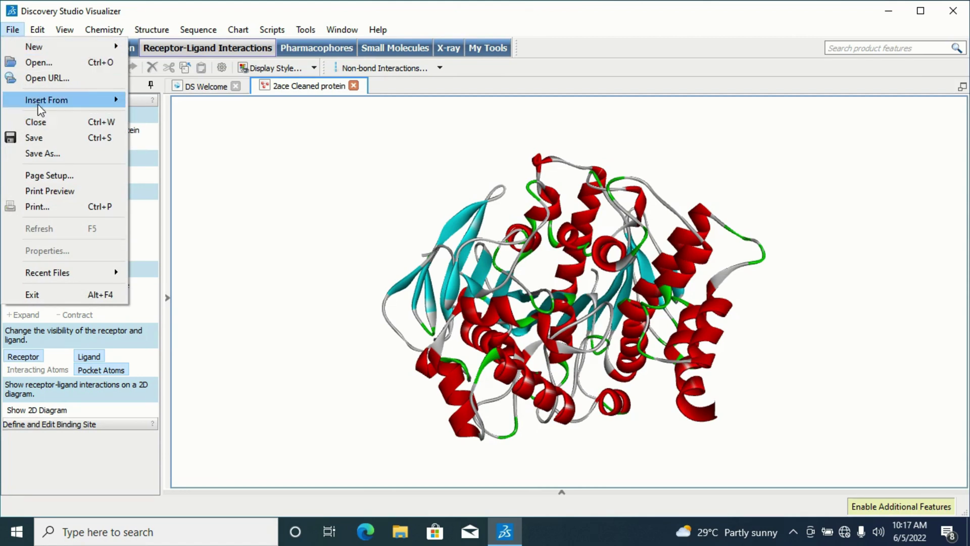
pyautogui.moveTo(43, 107)
pyautogui.moveTo(104, 102)
pyautogui.click(185, 102)
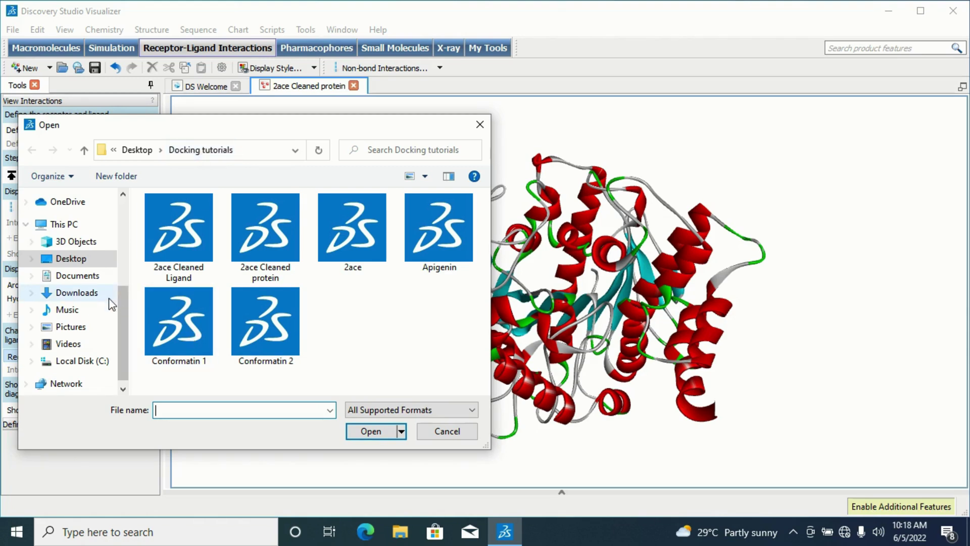
pyautogui.click(175, 347)
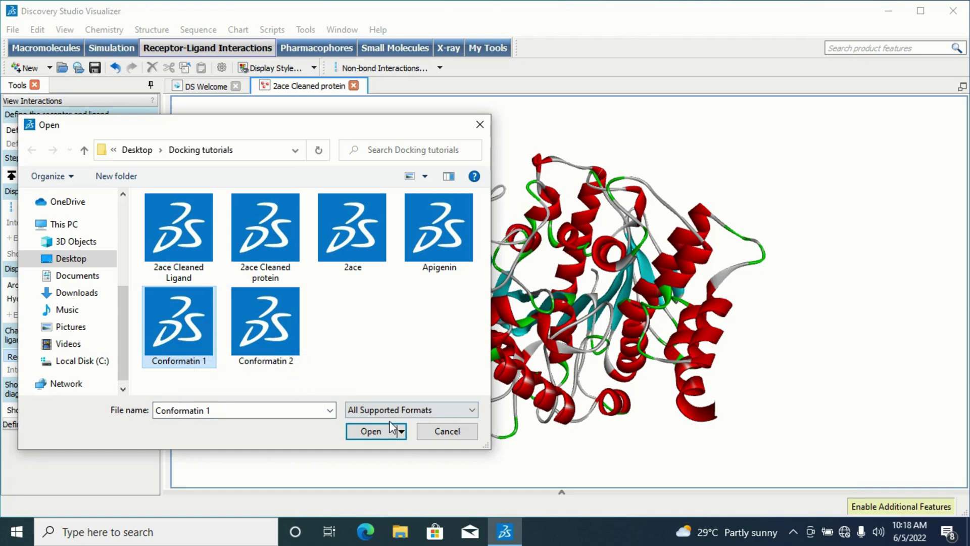
pyautogui.click(381, 436)
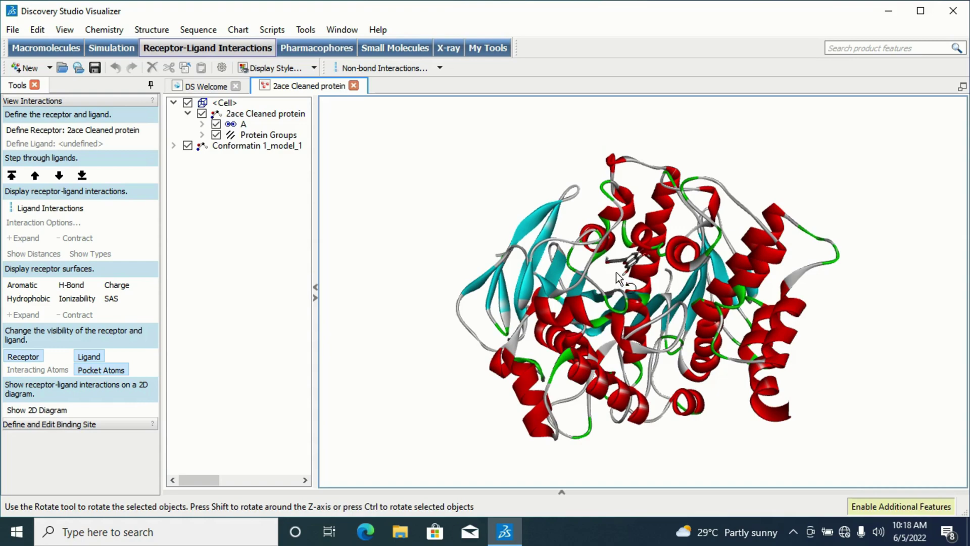
# Show the 2D diagram: Pi-Anion with ASP A:72, Pi-Pi with TRP A:84.
pyautogui.moveTo(642, 281); pyautogui.dragTo(686, 267)
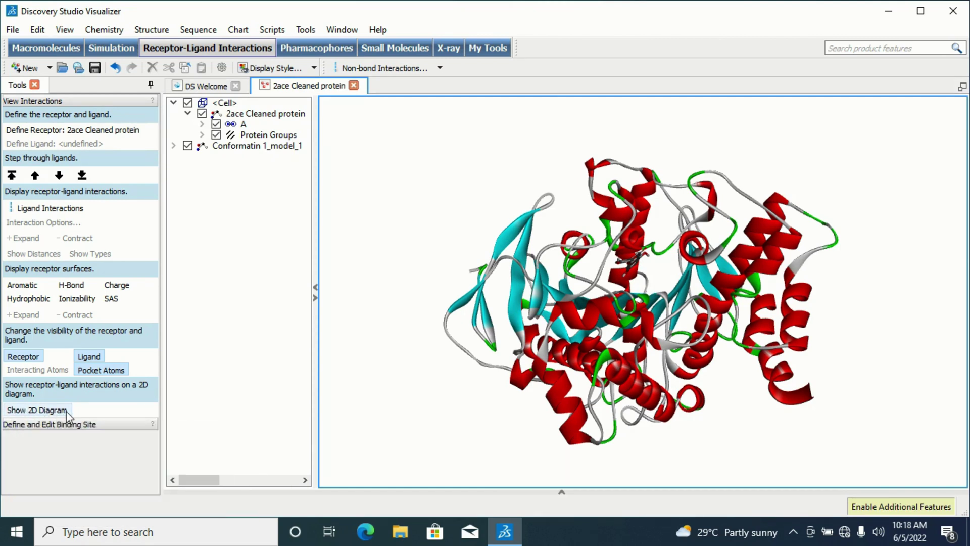
pyautogui.click(47, 411)
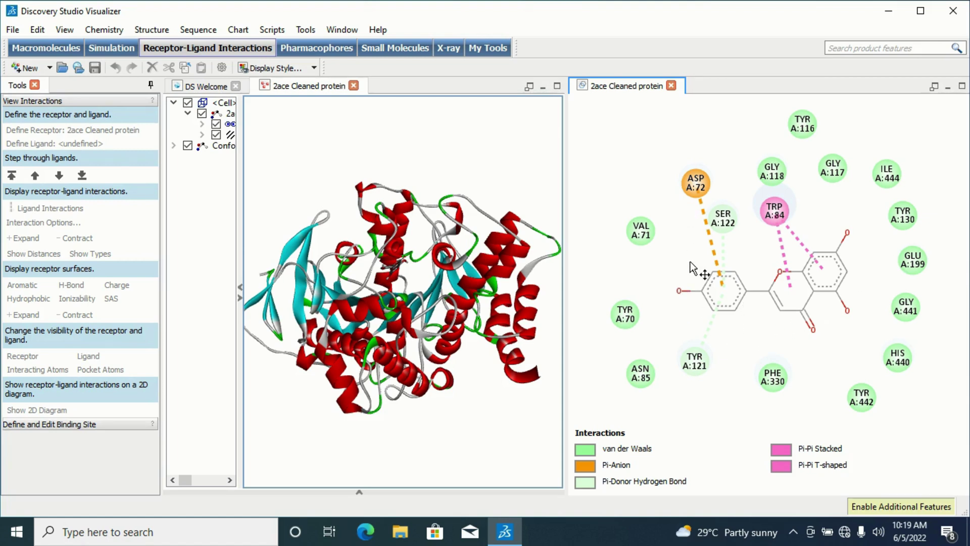
# Save the diagram as a 565×565 image named '2D diagram 1' and close its window.
pyautogui.click(12, 31)
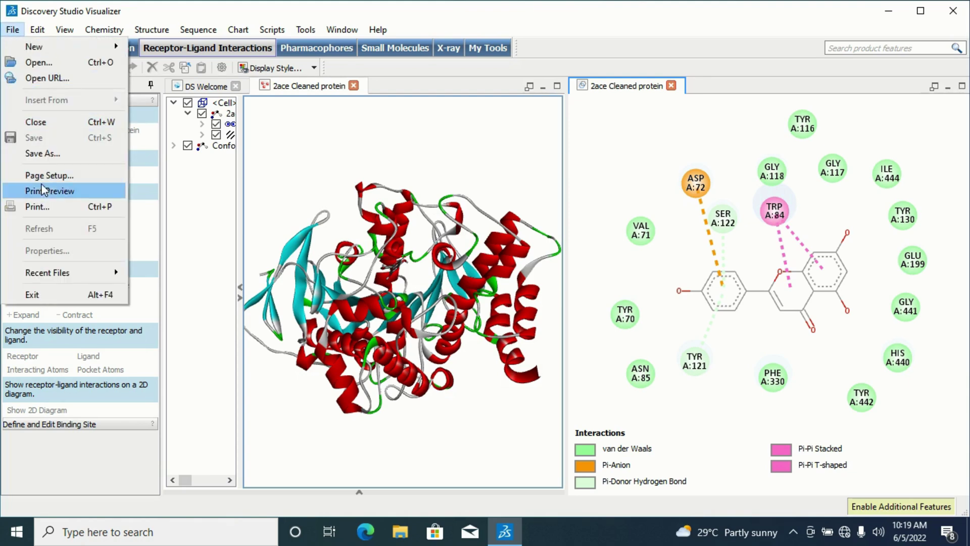
pyautogui.click(50, 153)
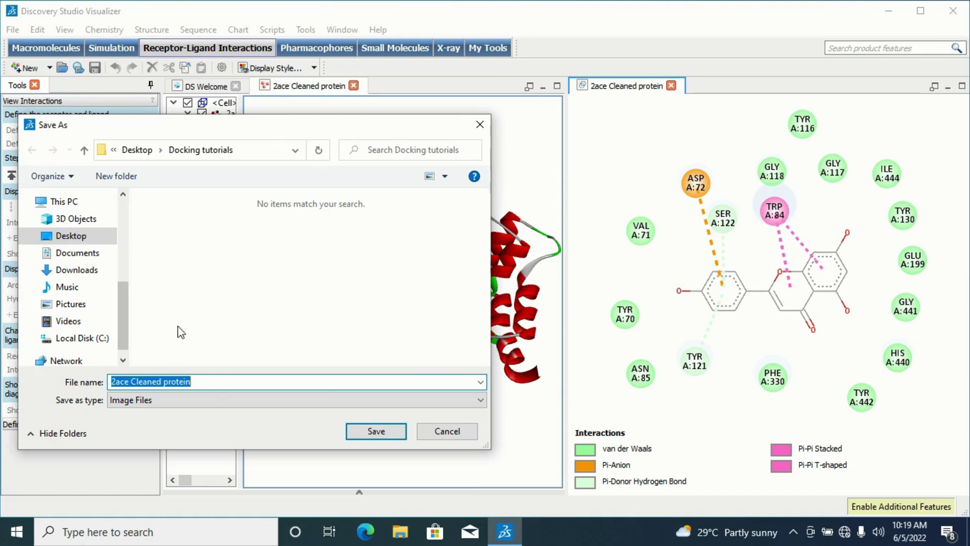
pyautogui.write('2')
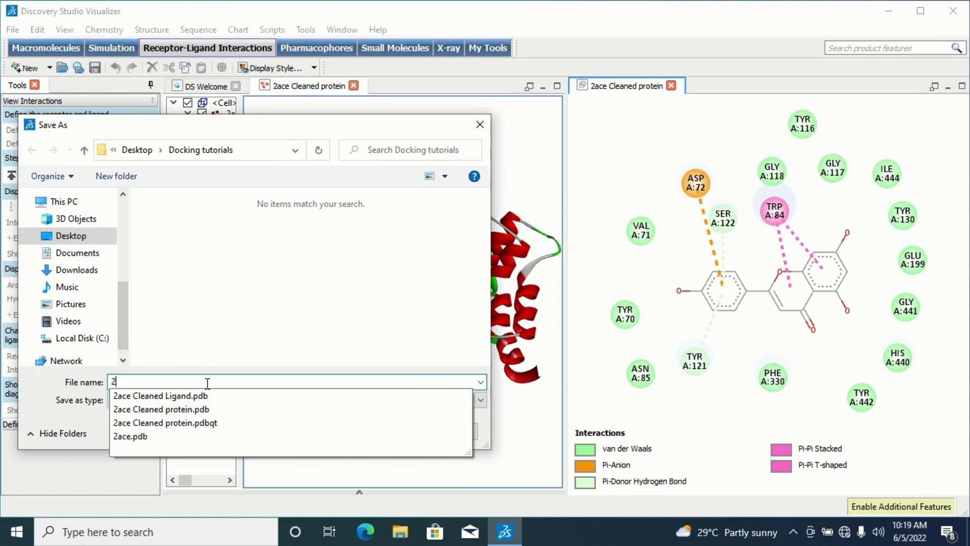
pyautogui.write('D diagram 1')
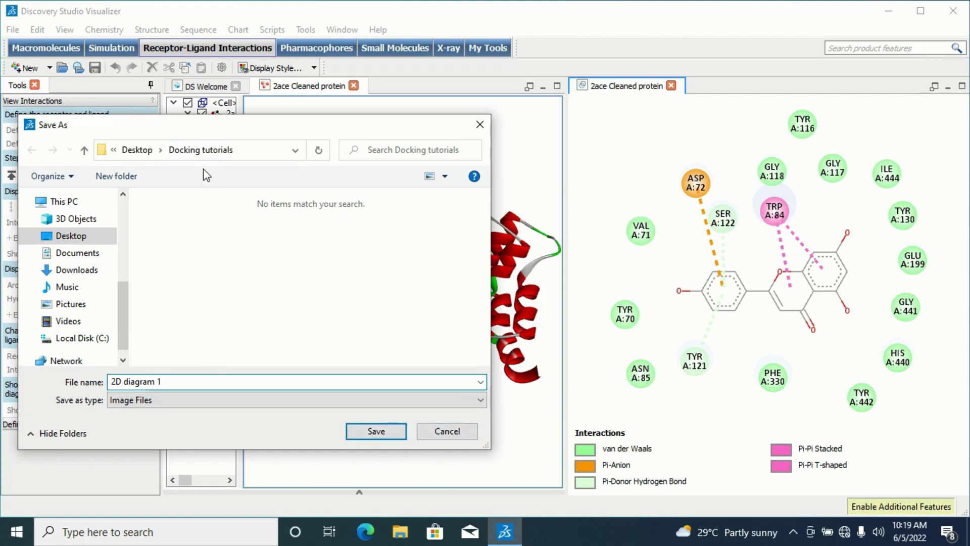
pyautogui.click(380, 433)
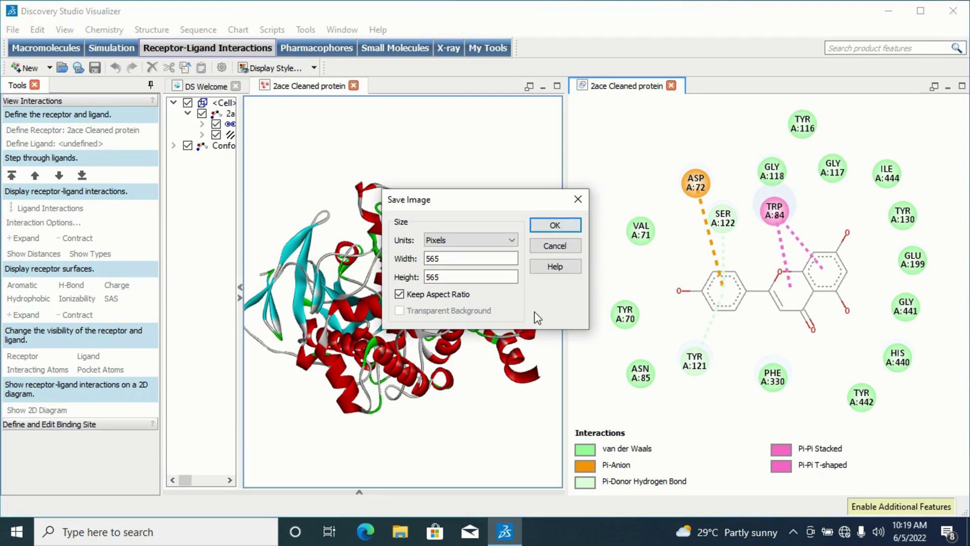
pyautogui.click(538, 224)
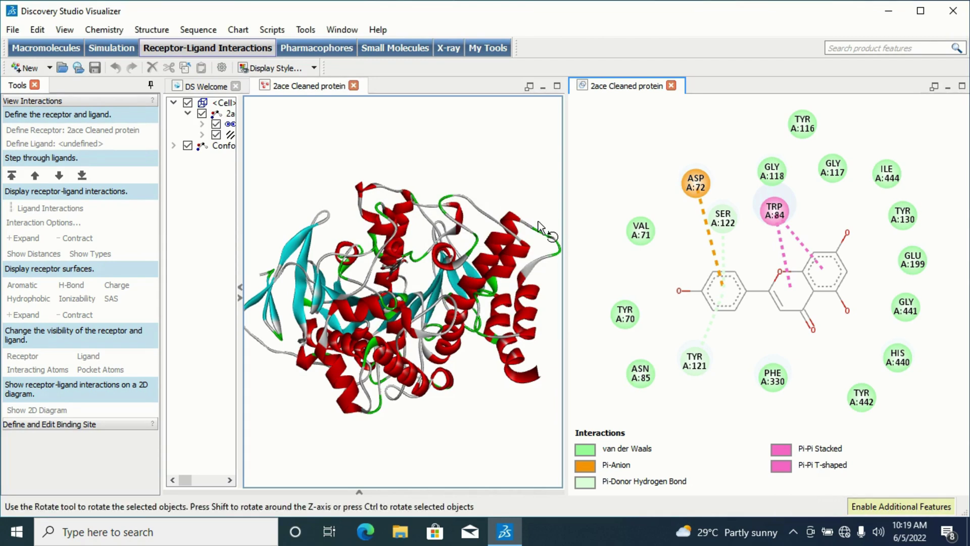
pyautogui.click(671, 86)
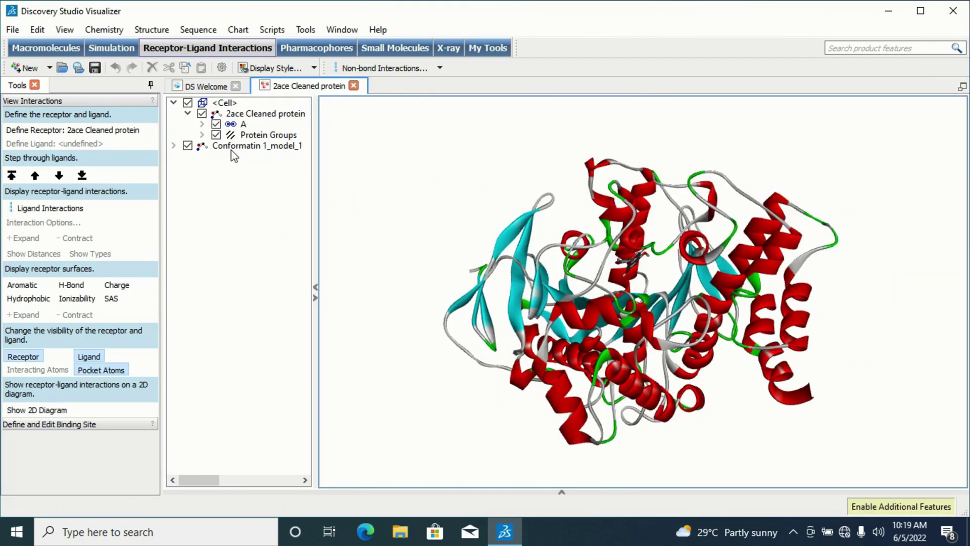
# Delete Conformatin 1_model_1 from the hierarchy, keeping the 2ace Cleaned protein.
pyautogui.click(249, 147)
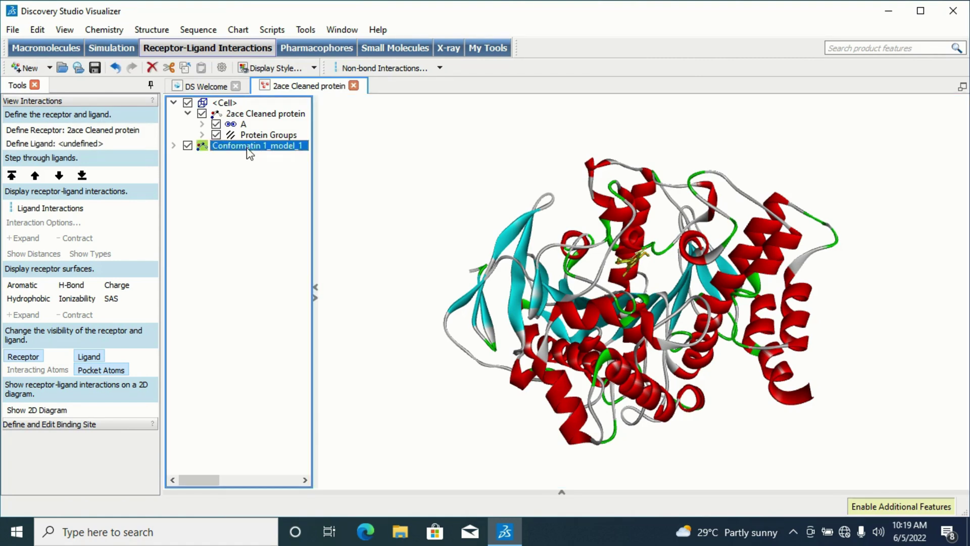
pyautogui.press('Delete')
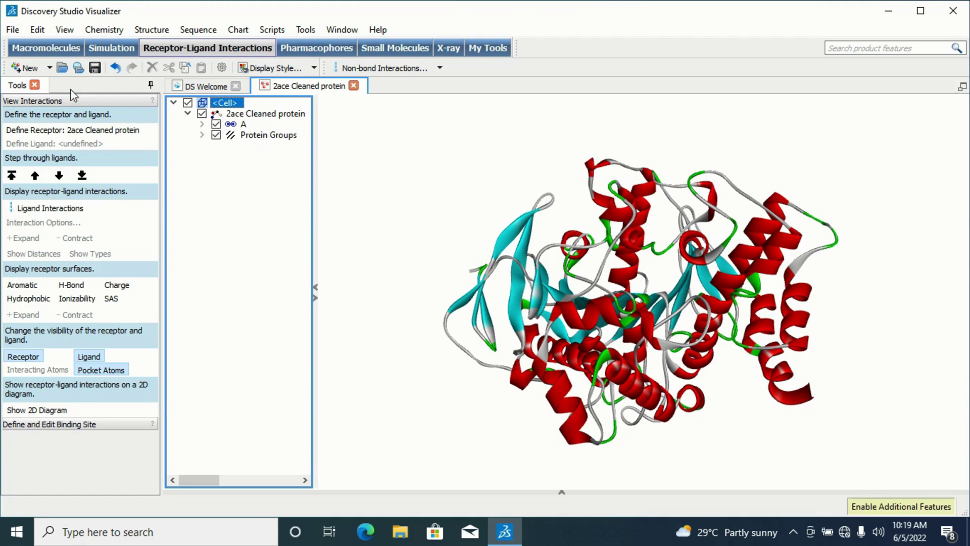
# Insert the Conformatin 2 file into the 2ace Cleaned protein and rotate to inspect its ligand.
pyautogui.click(12, 31)
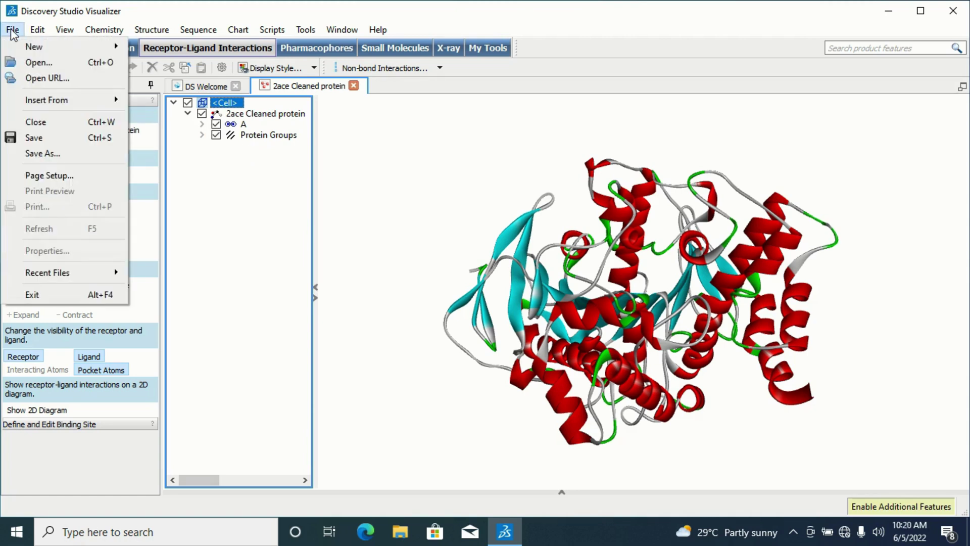
pyautogui.moveTo(64, 101)
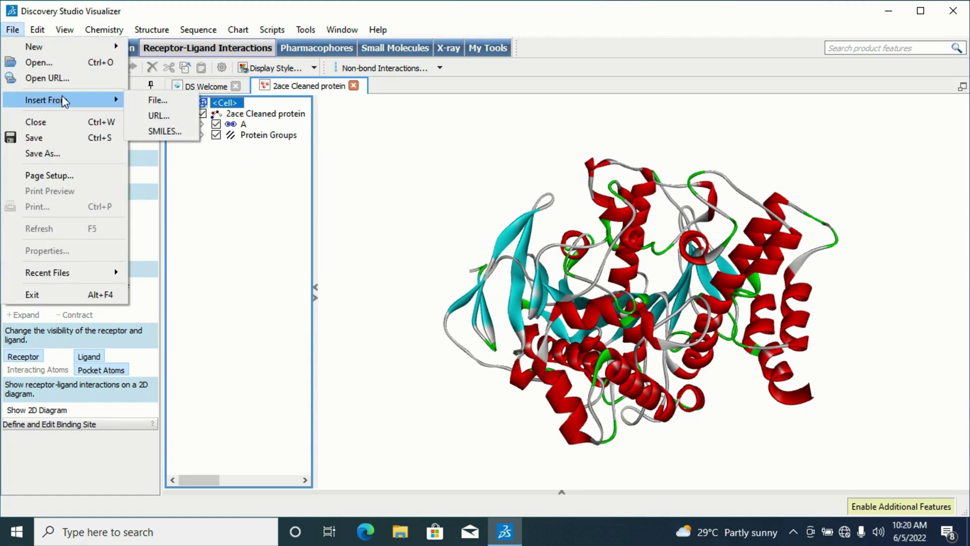
pyautogui.click(155, 100)
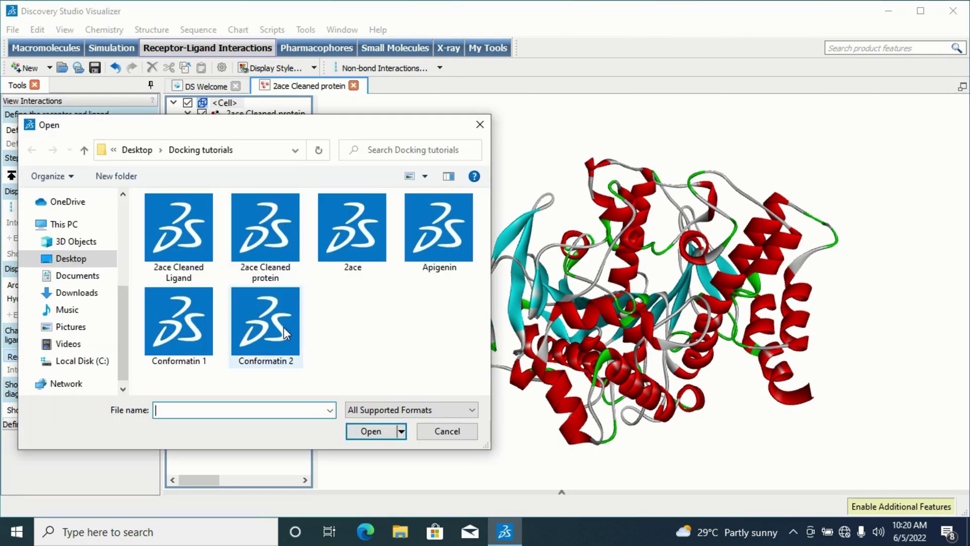
pyautogui.click(283, 327)
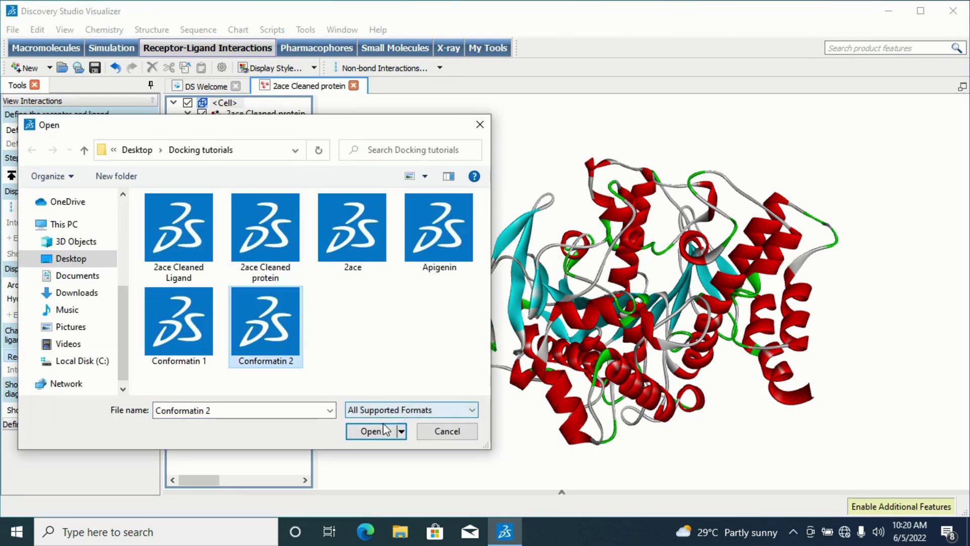
pyautogui.click(369, 431)
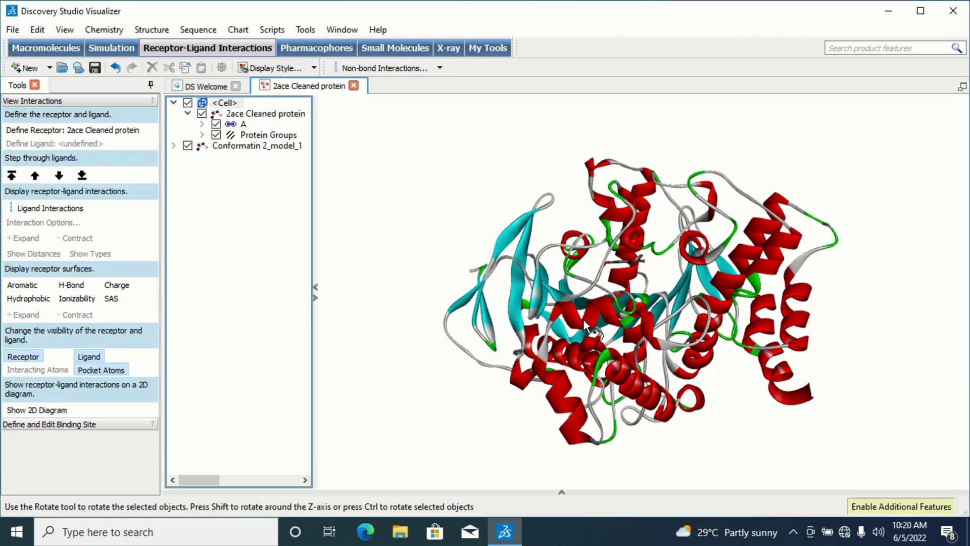
pyautogui.click(520, 302)
pyautogui.moveTo(519, 302); pyautogui.dragTo(486, 306)
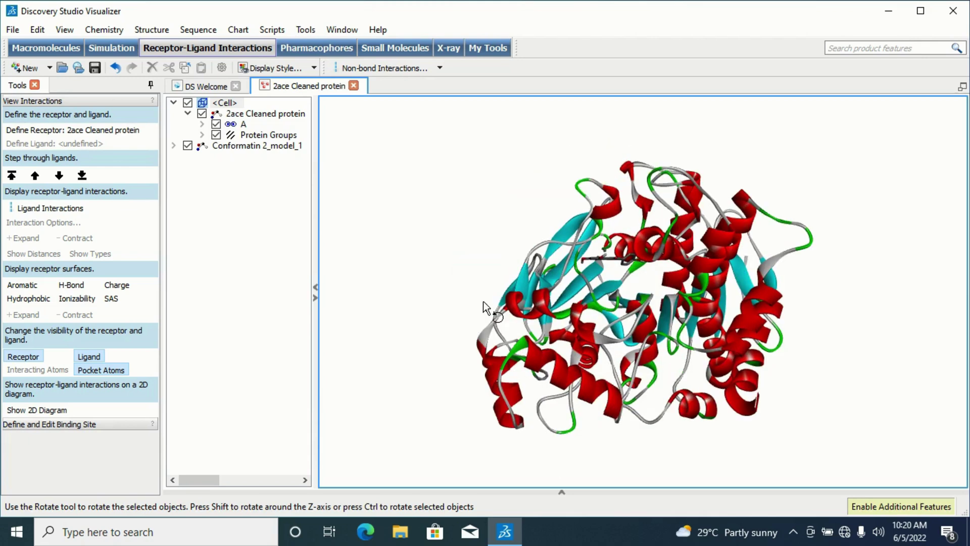
pyautogui.moveTo(608, 262); pyautogui.dragTo(656, 272)
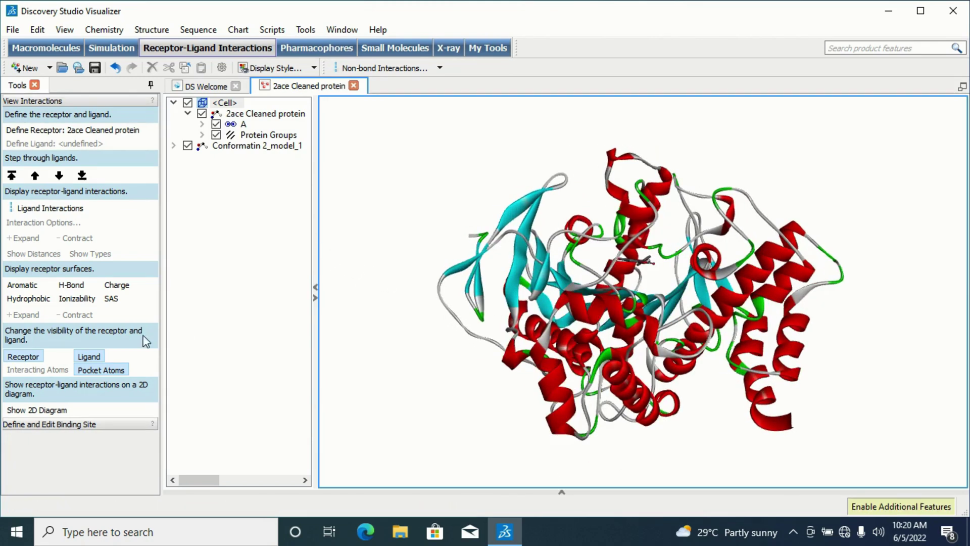
# Show Conformatin 2's 2D diagram (H-bond GLN A:69, Pi-Pi TRP A:84) and make it the active window.
pyautogui.click(32, 412)
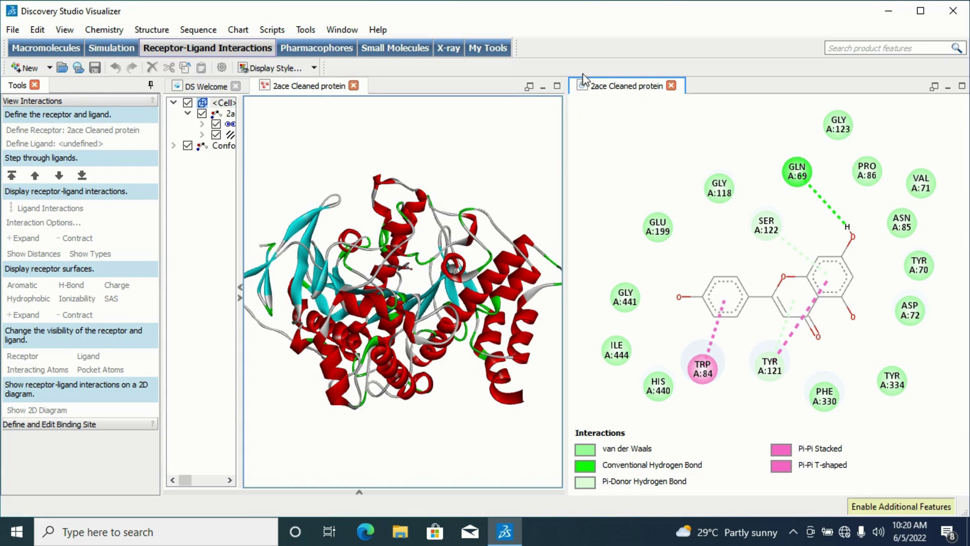
pyautogui.click(378, 153)
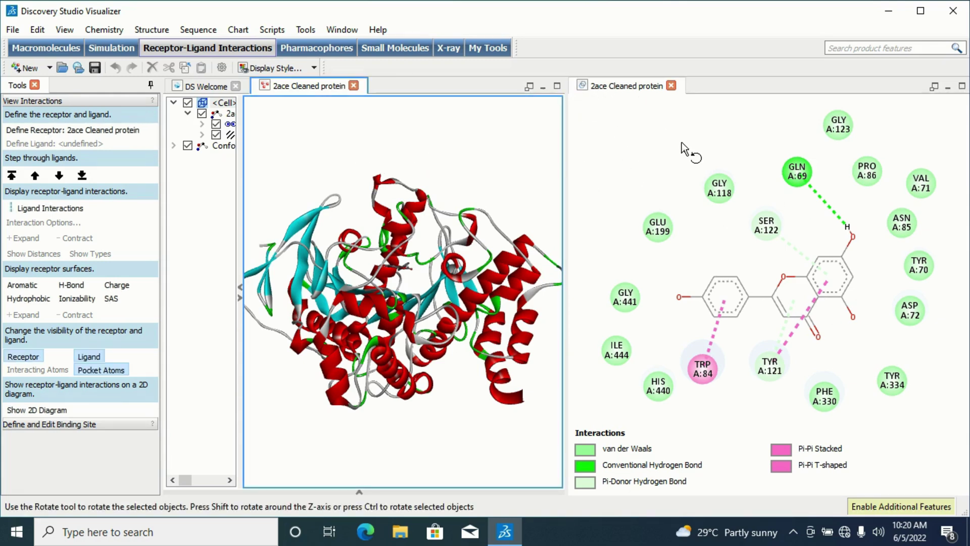
pyautogui.click(735, 163)
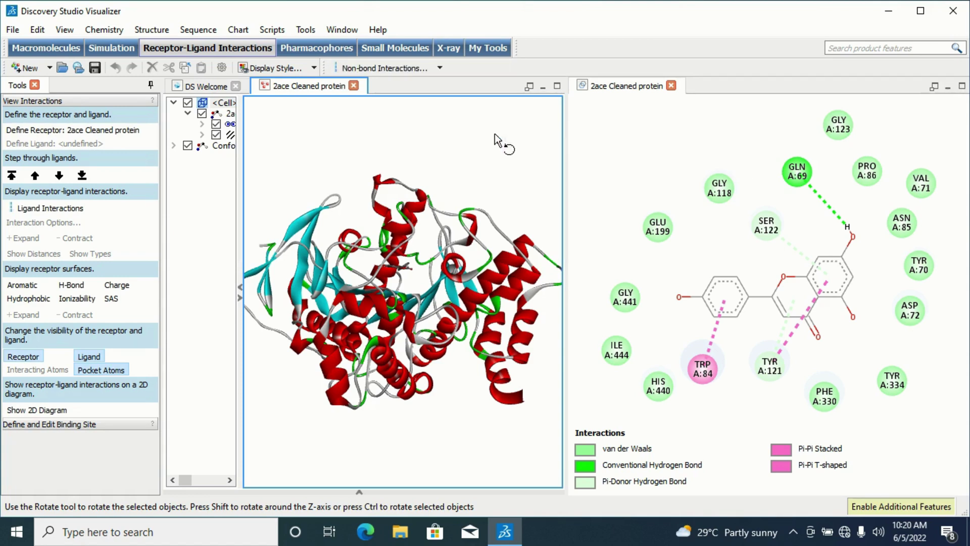
pyautogui.click(374, 157)
pyautogui.click(619, 141)
pyautogui.click(619, 140)
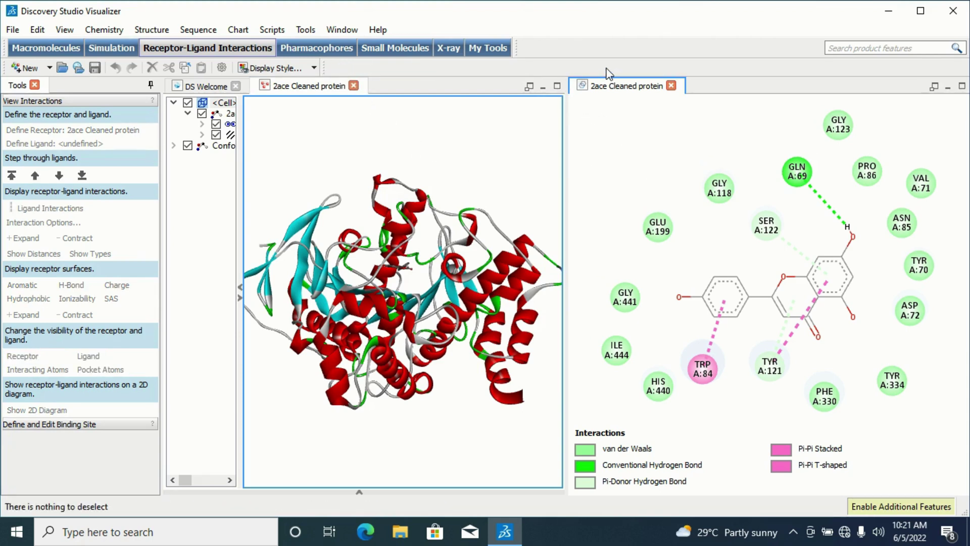
pyautogui.click(384, 169)
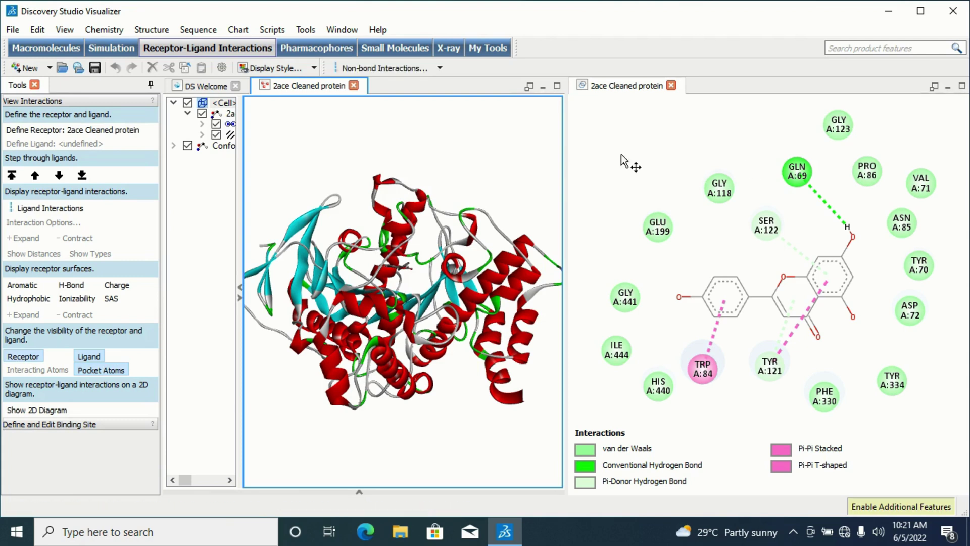
pyautogui.click(678, 168)
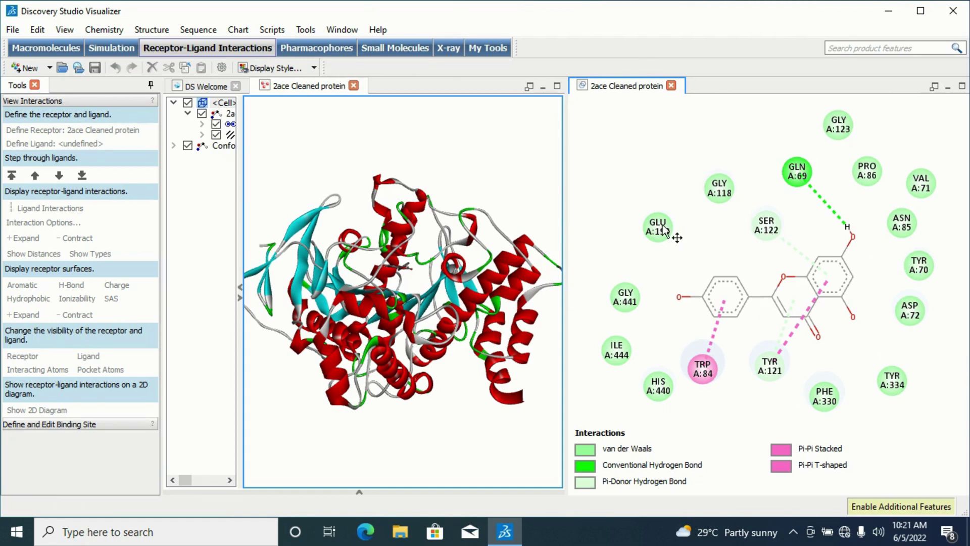
# Save the 2D diagram as the 565×565-pixel image '2D diagram 2'.
pyautogui.click(13, 29)
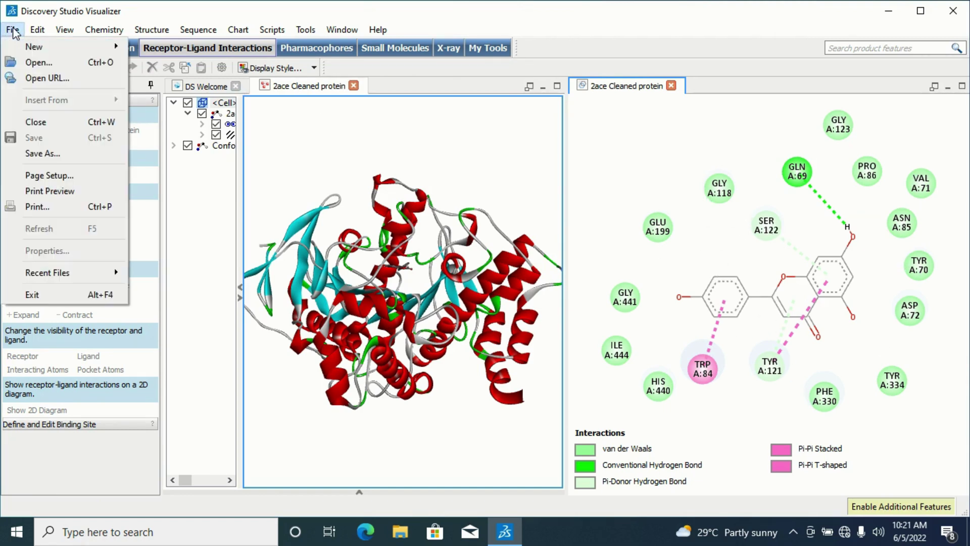
pyautogui.click(57, 156)
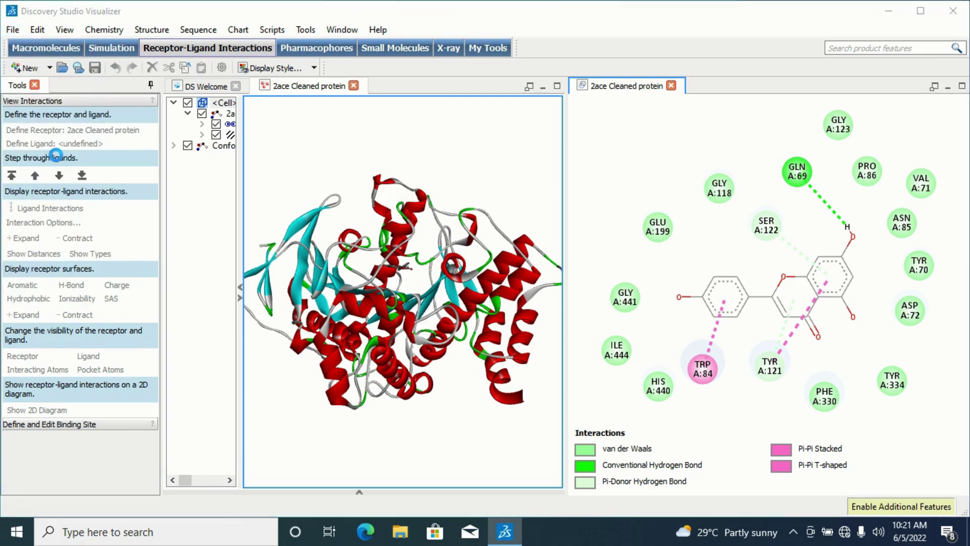
pyautogui.write('2D diagr')
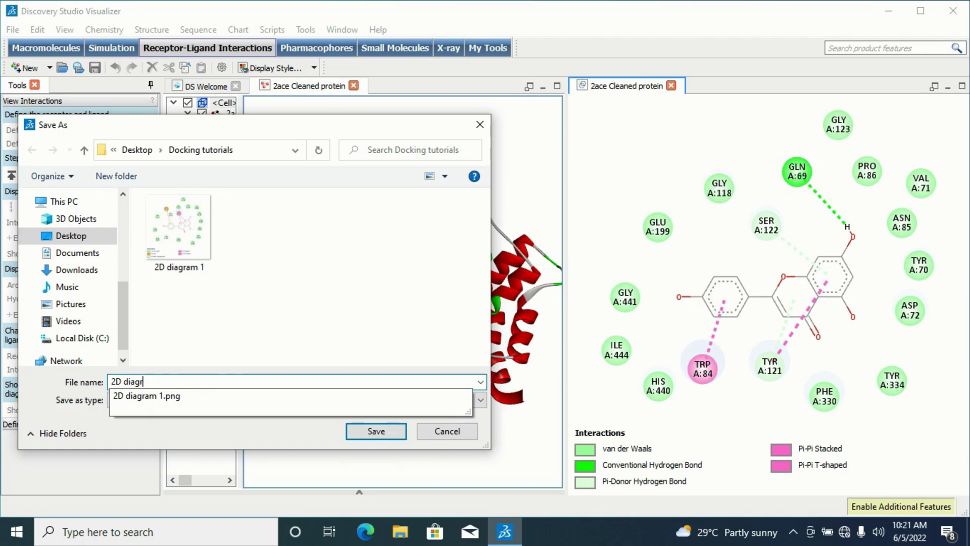
pyautogui.write('am 2')
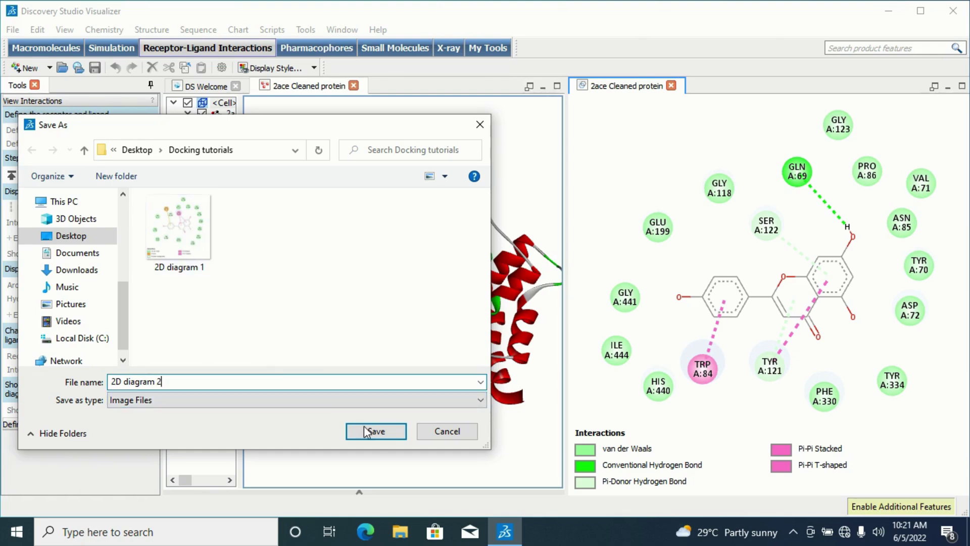
pyautogui.click(390, 435)
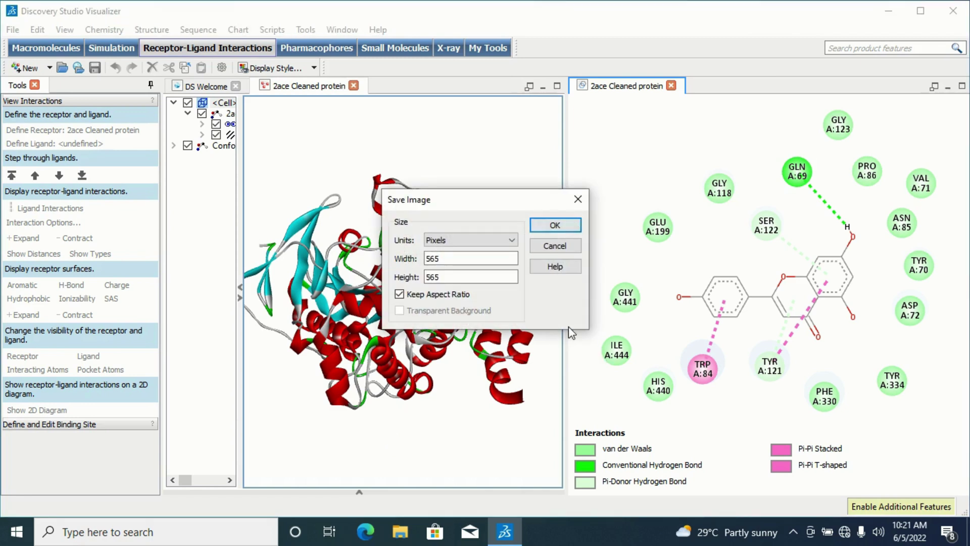
pyautogui.click(568, 224)
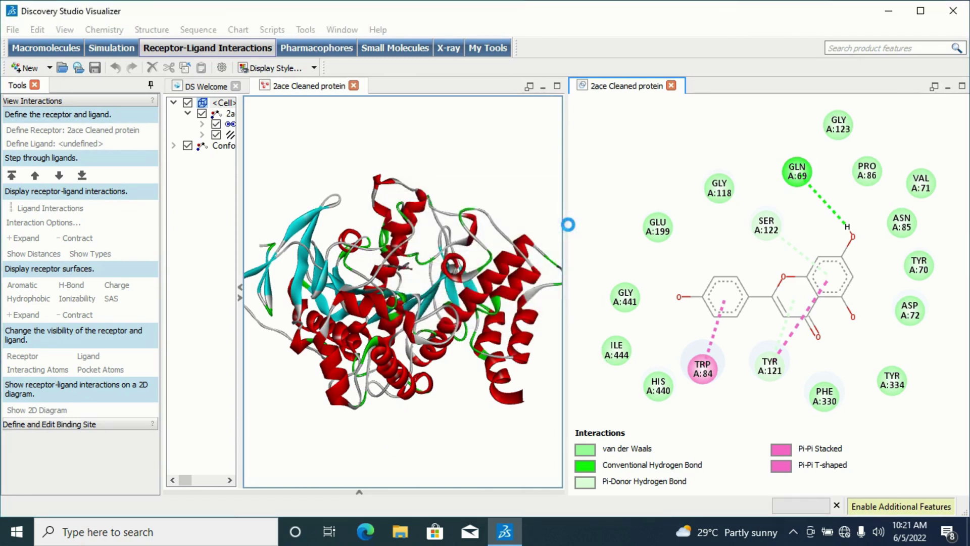